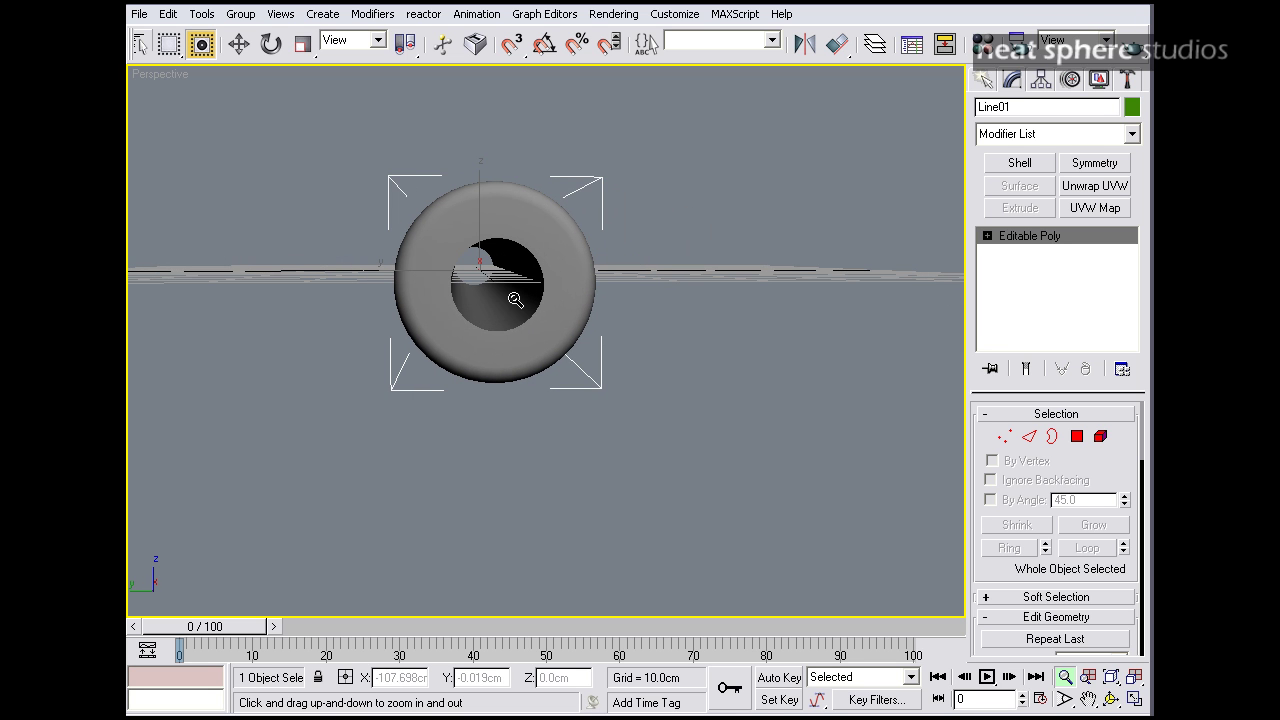
left_click_drag(528, 299, 526, 266)
middle_click_drag(526, 266, 685, 313)
left_click_drag(685, 313, 684, 302)
key("F3")
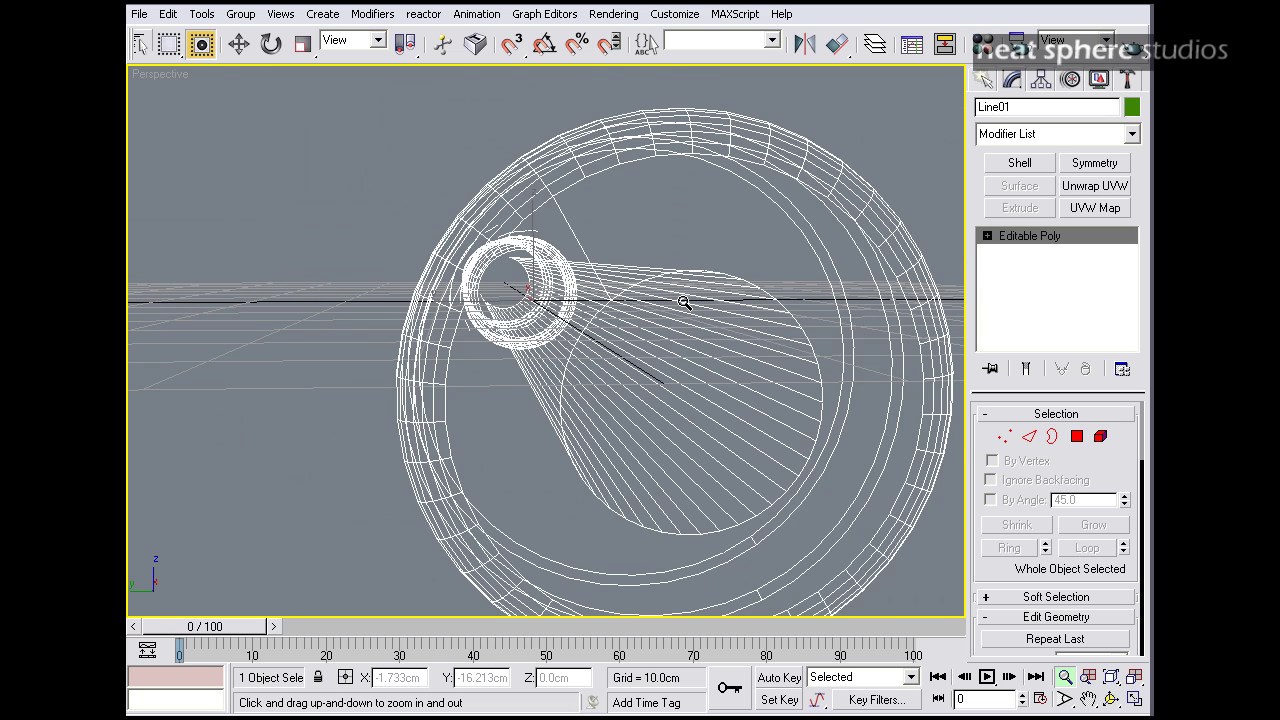
middle_click_drag(770, 315, 860, 432, "alt")
left_click(1029, 436)
middle_click_drag(880, 390, 790, 386, "alt")
left_click(871, 266)
left_click(741, 317)
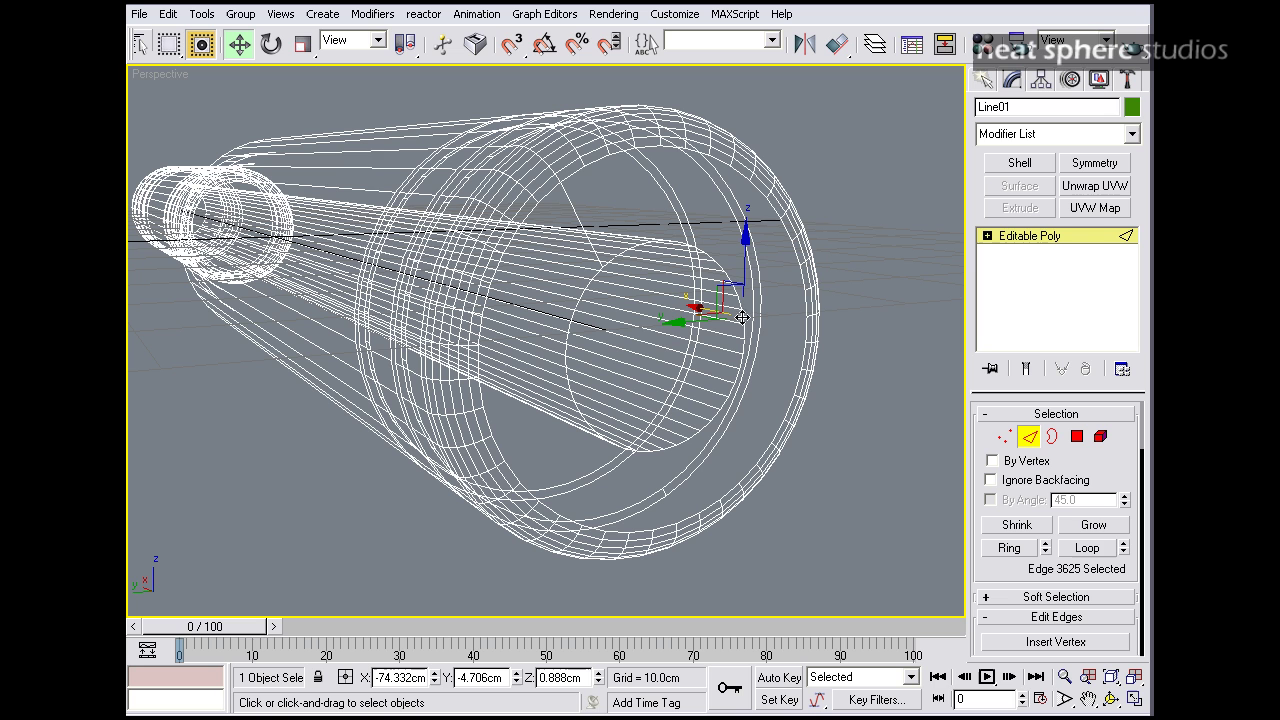
left_click(1092, 551)
left_click(1014, 548)
left_click(906, 366)
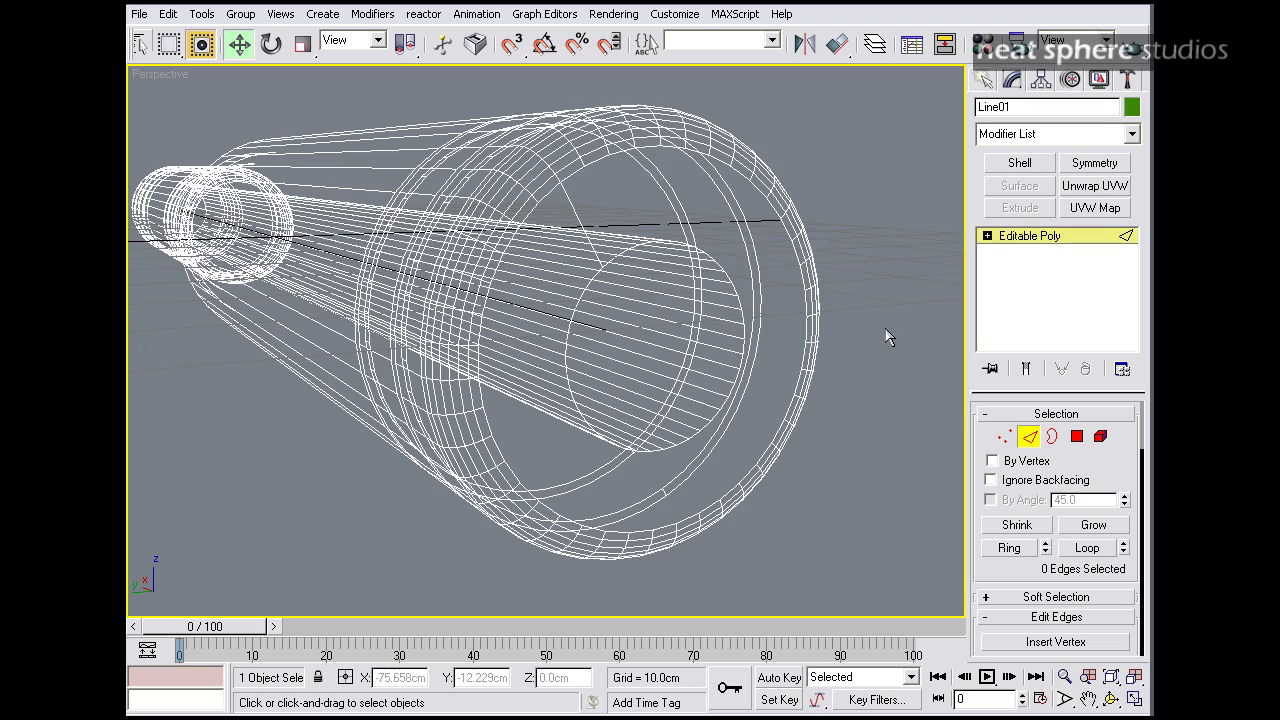
Step: Show edged faces on the shaded tube and delete the flat ring-shaped cap polygon around the hole at its wider end
mouse_move(837, 303)
middle_mouse_down()
mouse_move(883, 309)
mouse_move(815, 313)
middle_mouse_up()
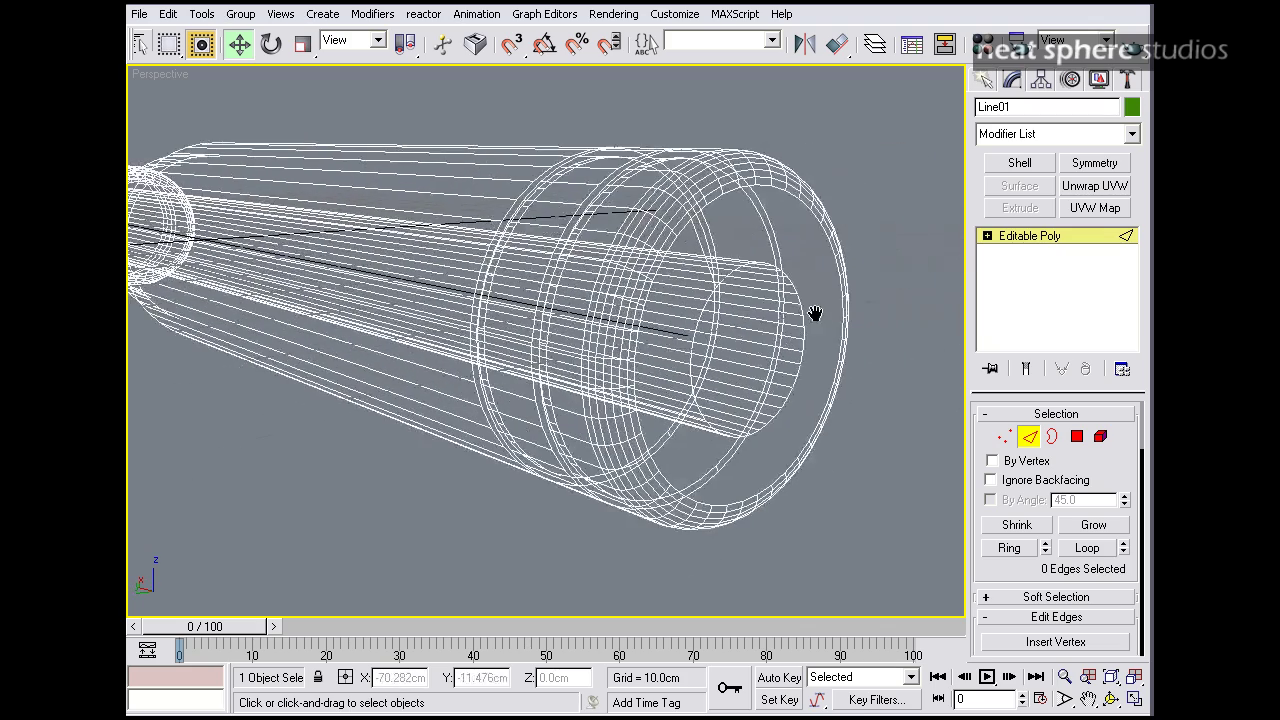
key("F3")
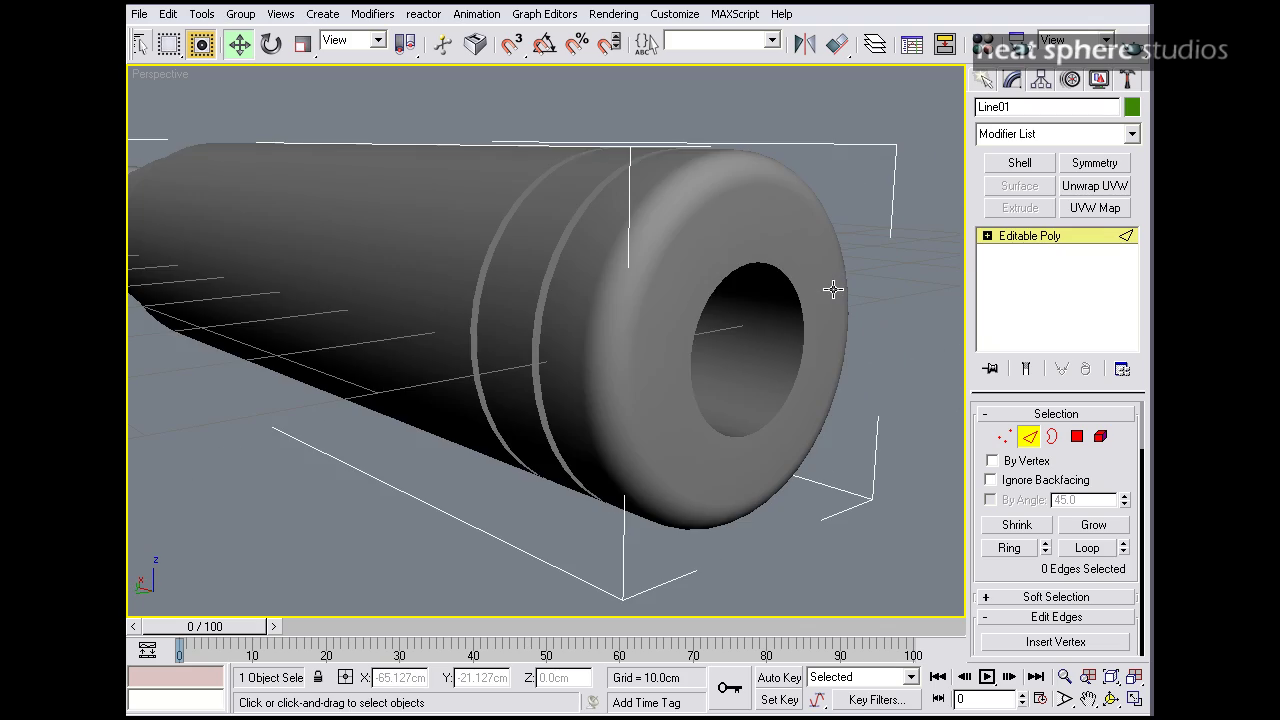
left_click(1077, 436)
left_click(883, 266)
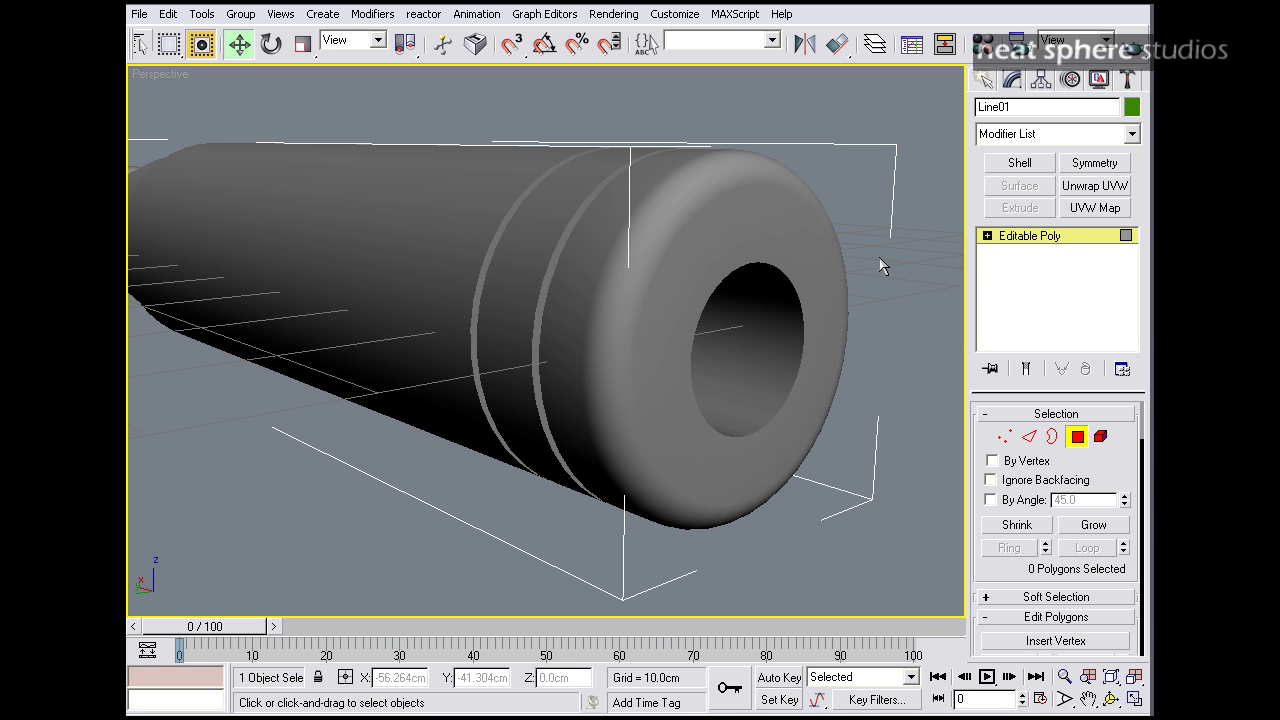
key("F4")
left_click(799, 238)
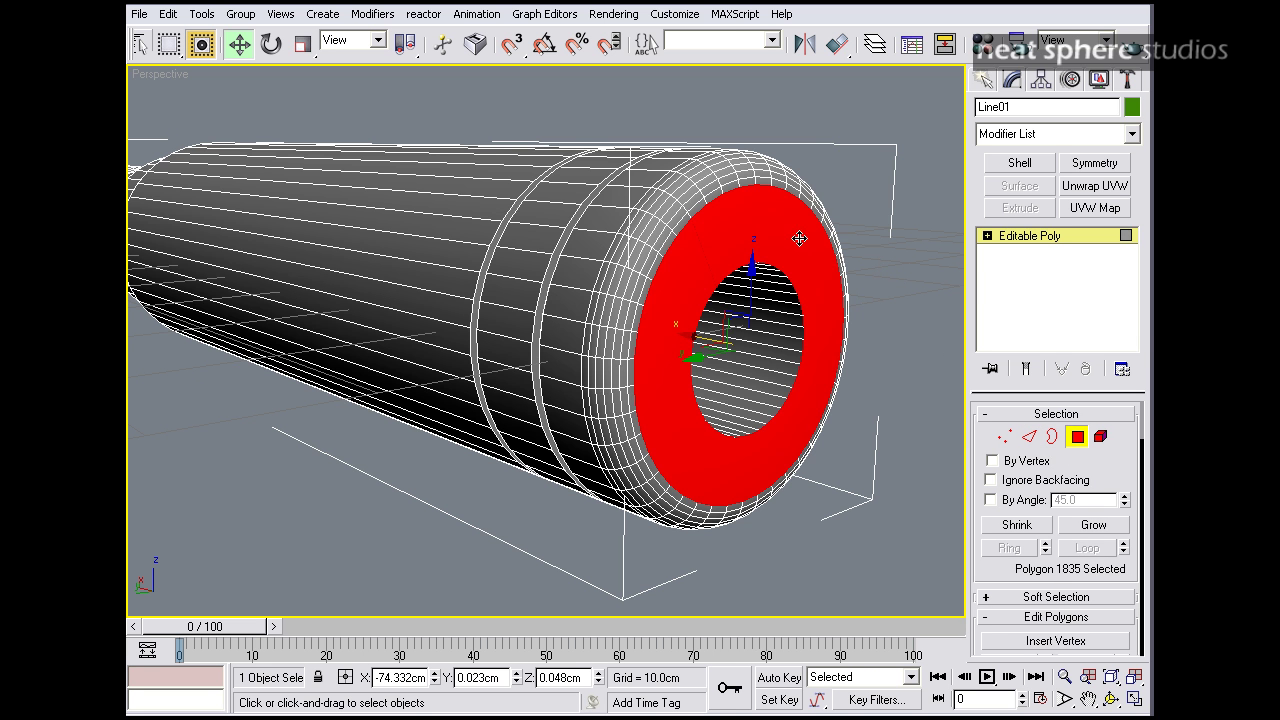
middle_click_drag(873, 279, 737, 229, "alt")
key("Delete")
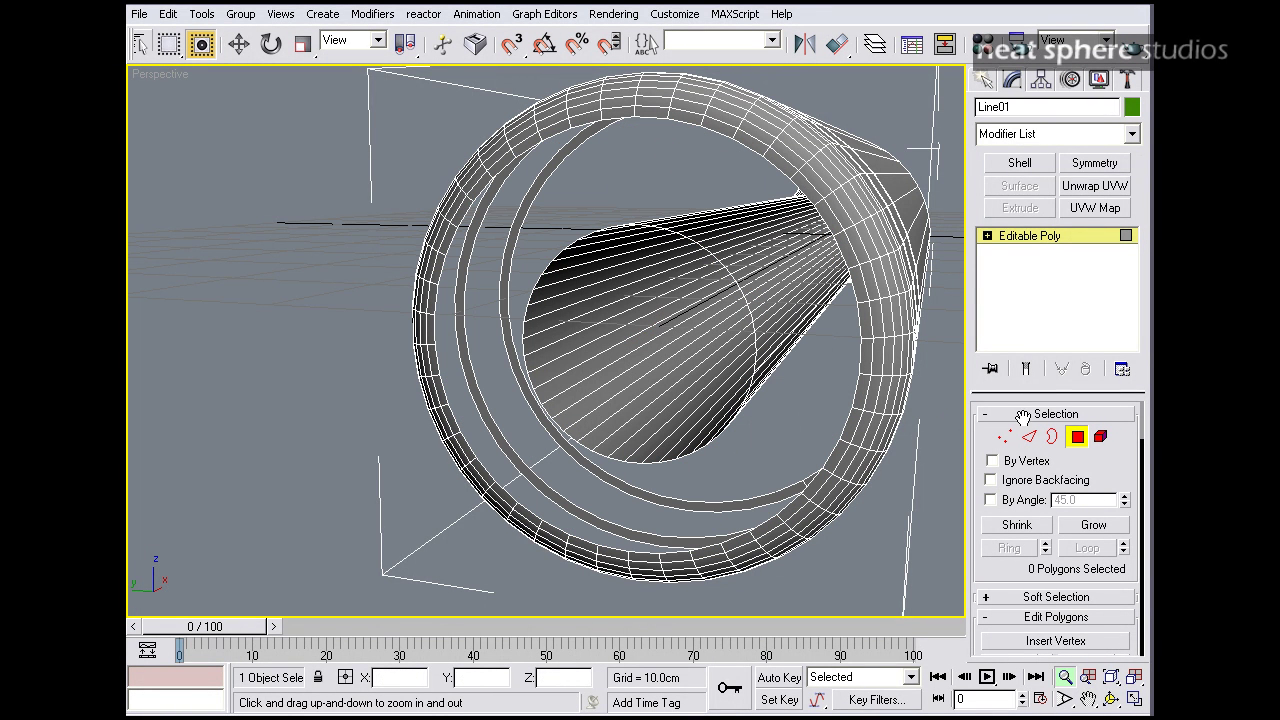
Step: Bridge the outer rim border and the inner bore border at the open end with 1 segment, then clear the selection
left_click(1050, 437)
left_click(611, 457)
left_click(527, 508, "ctrl")
middle_click_drag(597, 435, 714, 338, "alt")
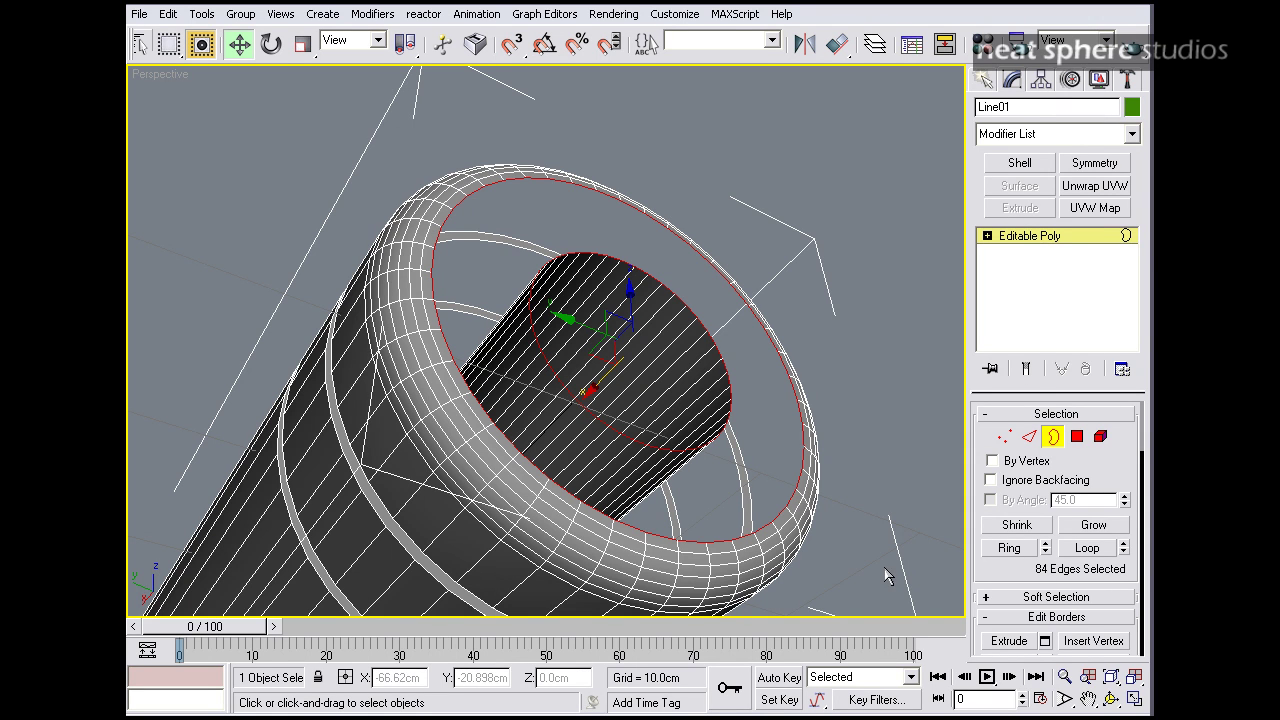
scroll(1001, 571, "down", 4)
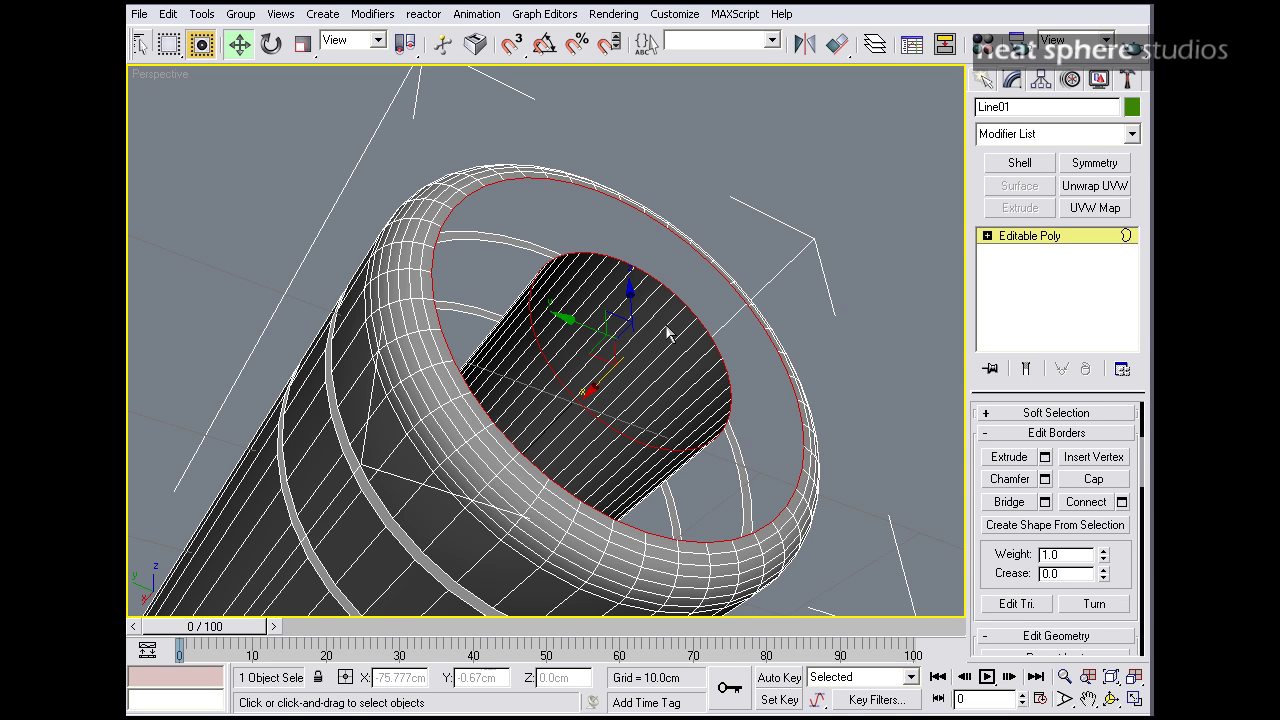
left_click(1044, 502)
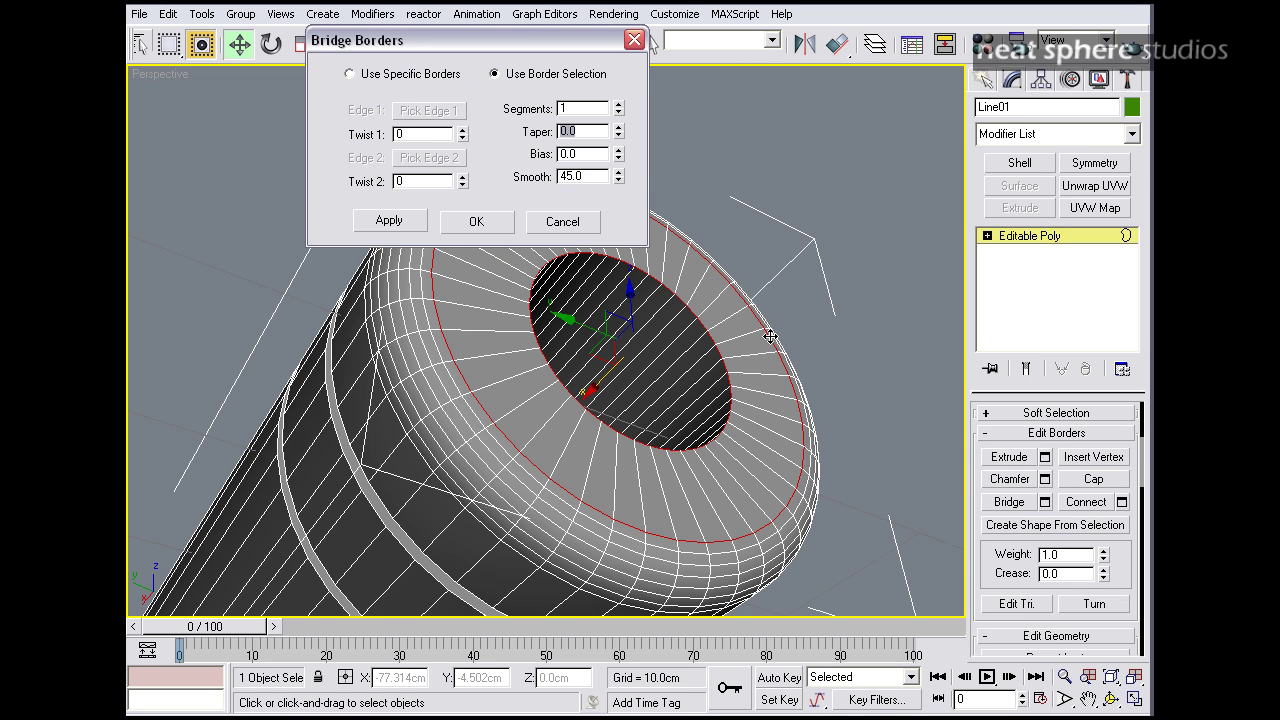
middle_click_drag(766, 351, 722, 388, "alt")
left_click(489, 220)
middle_click_drag(653, 319, 793, 290, "alt")
left_click(924, 224)
Step: Select the edge loop around the hole's rim and scale it up in the YZ plane to widen the opening
middle_click_drag(727, 318, 711, 294, "alt")
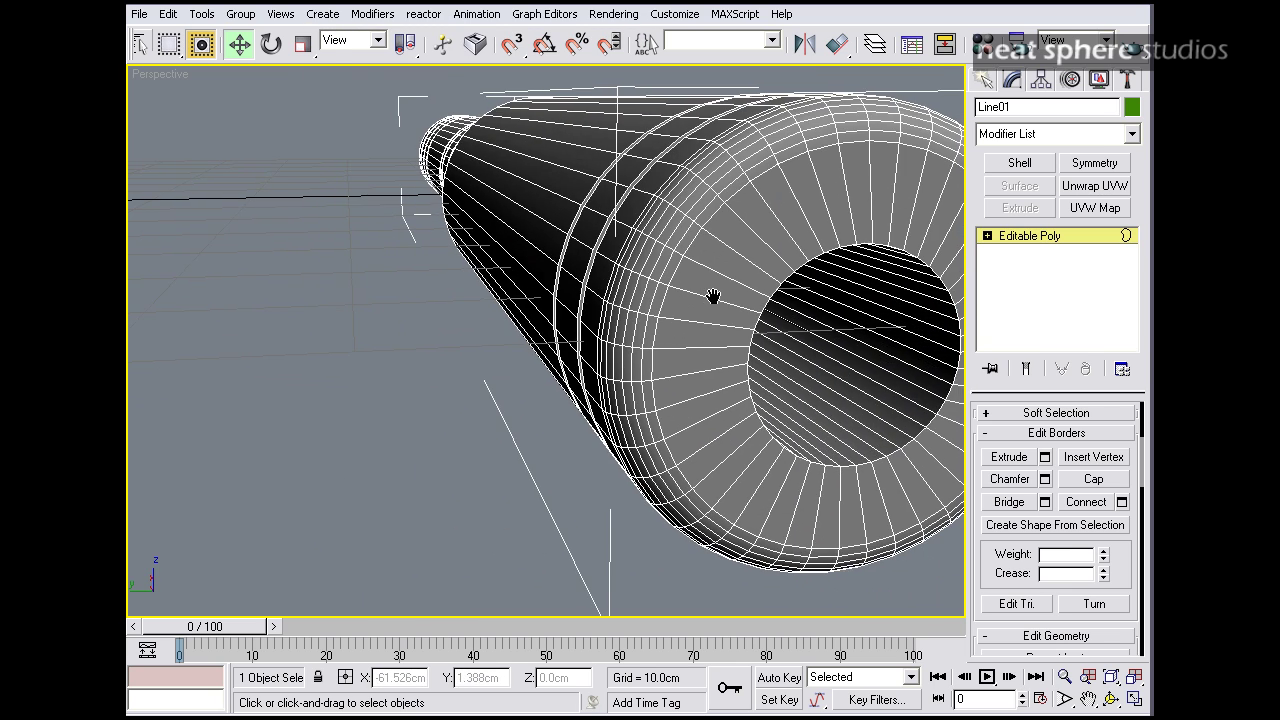
middle_click_drag(857, 294, 893, 270, "alt")
left_click(988, 237)
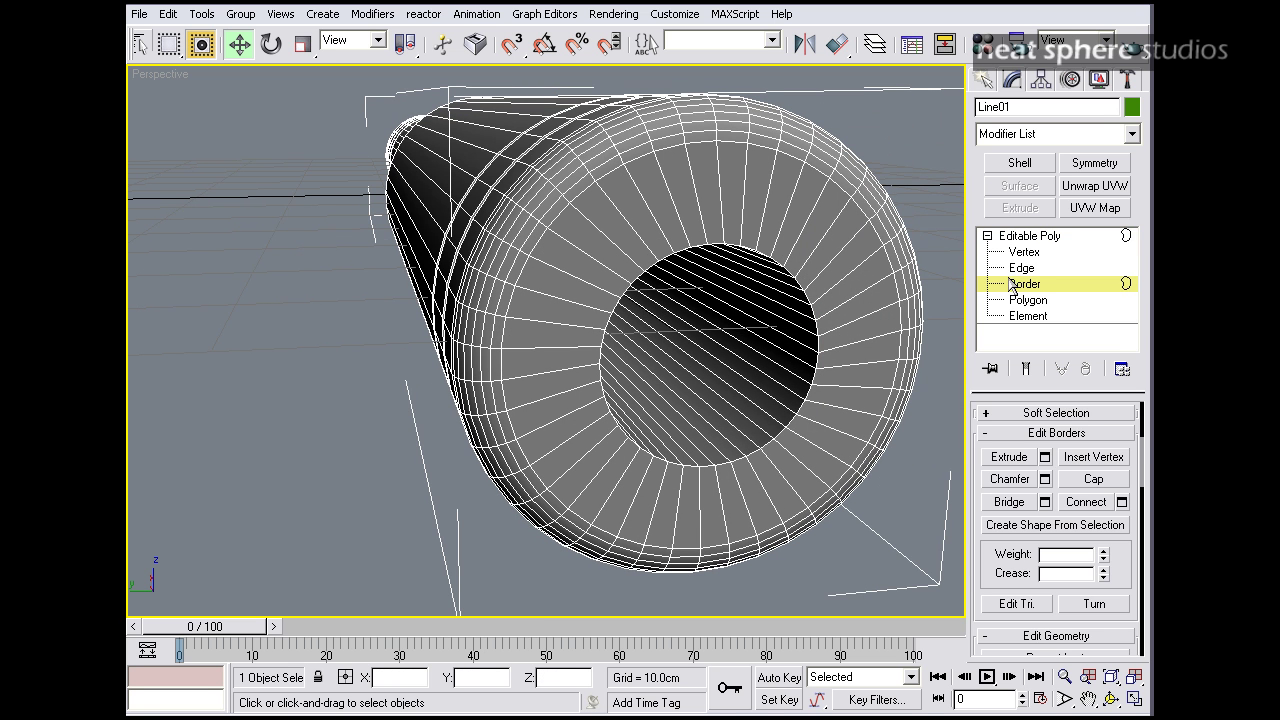
left_click(1021, 268)
left_click(812, 330)
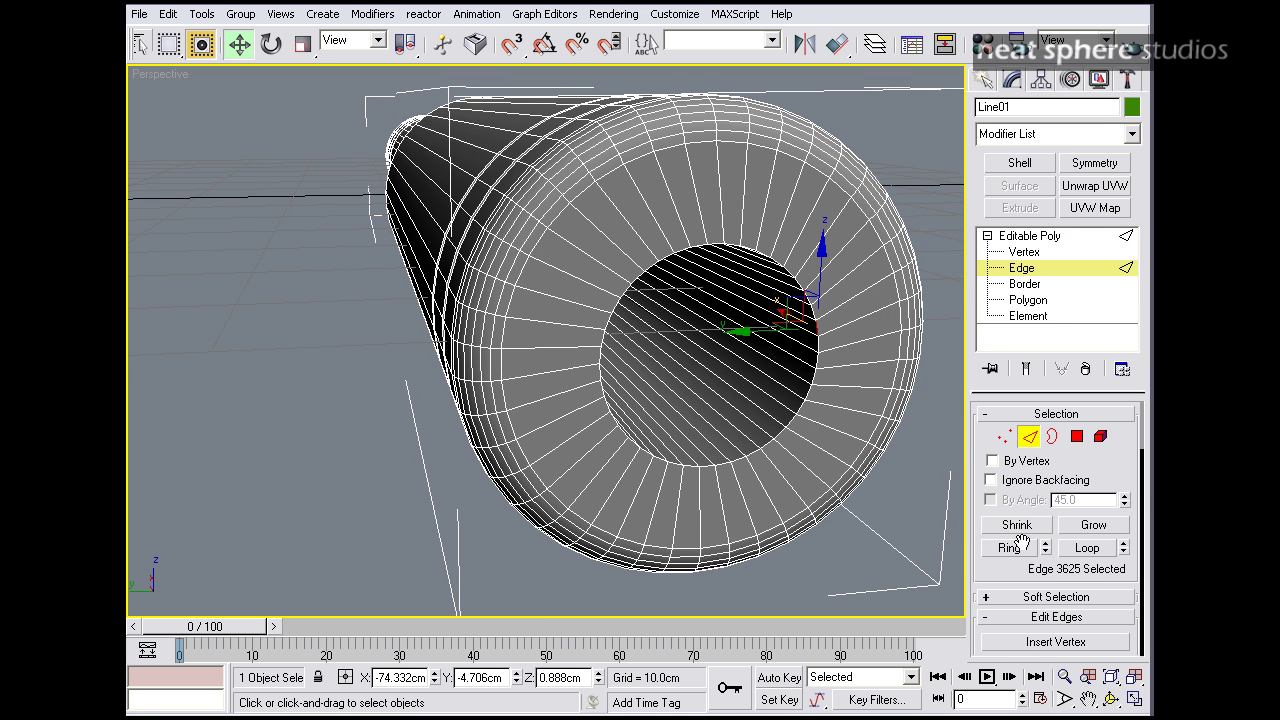
left_click(1094, 549)
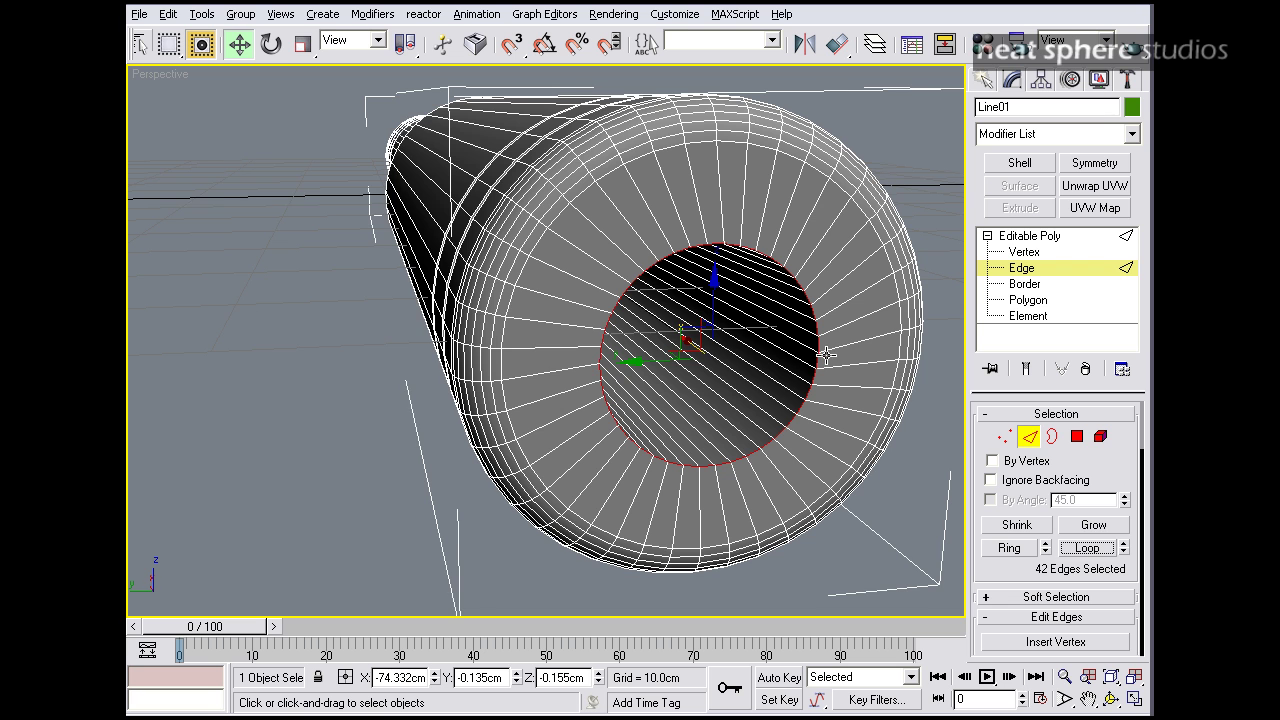
middle_click_drag(825, 355, 821, 355, "alt")
key("e")
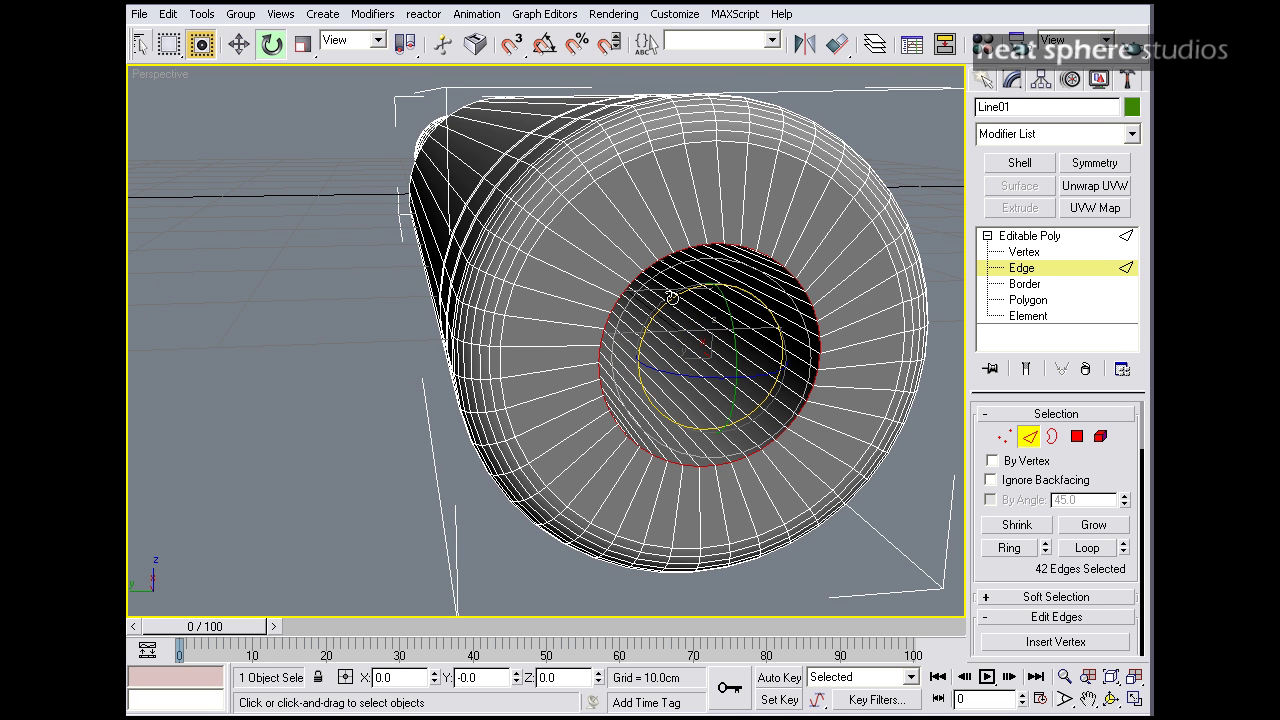
left_click_drag(672, 297, 664, 302)
middle_click_drag(774, 349, 737, 322, "alt")
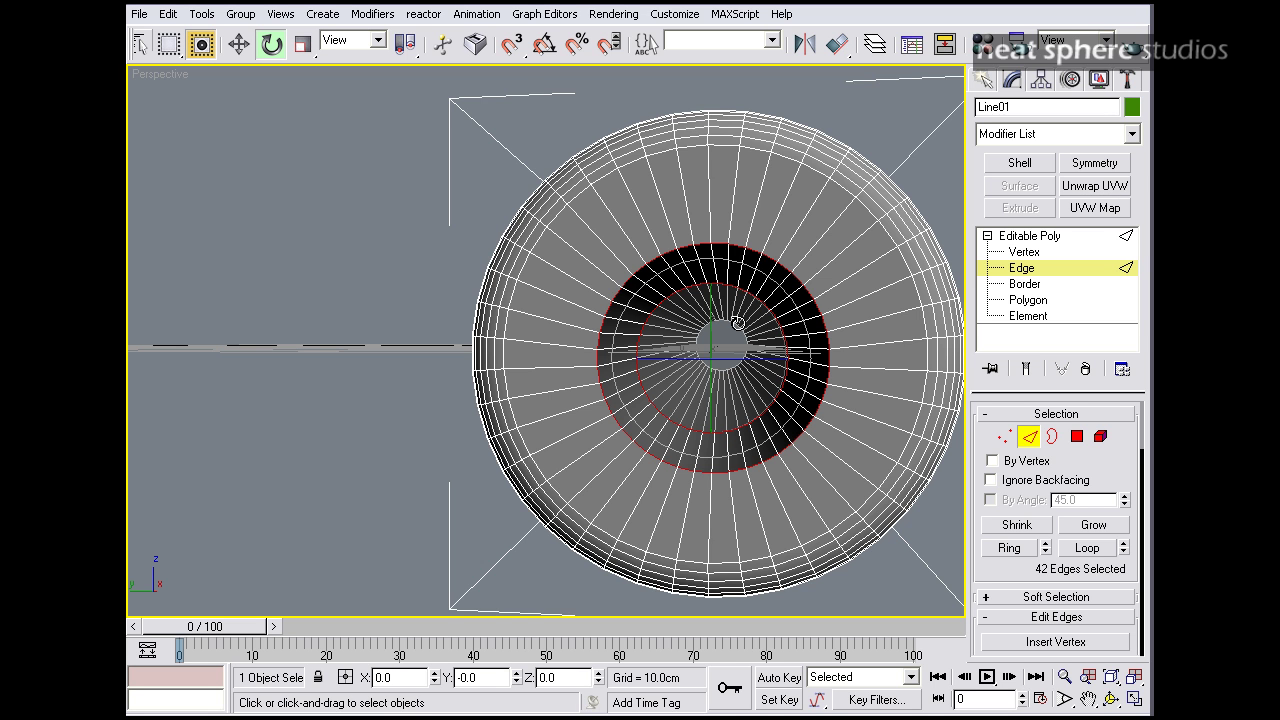
mouse_move(732, 327)
middle_mouse_down("alt")
mouse_move(766, 346)
mouse_move(633, 347)
mouse_move(777, 343)
mouse_move(749, 342)
middle_mouse_up("alt")
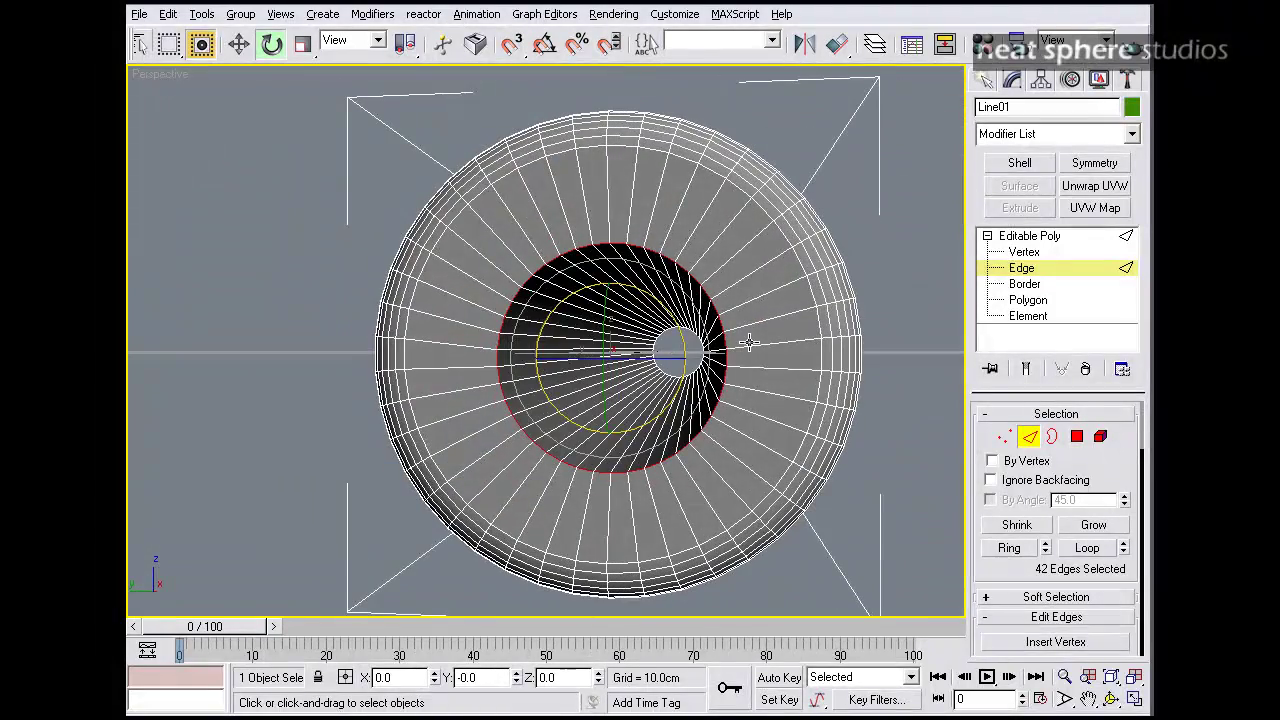
key("r")
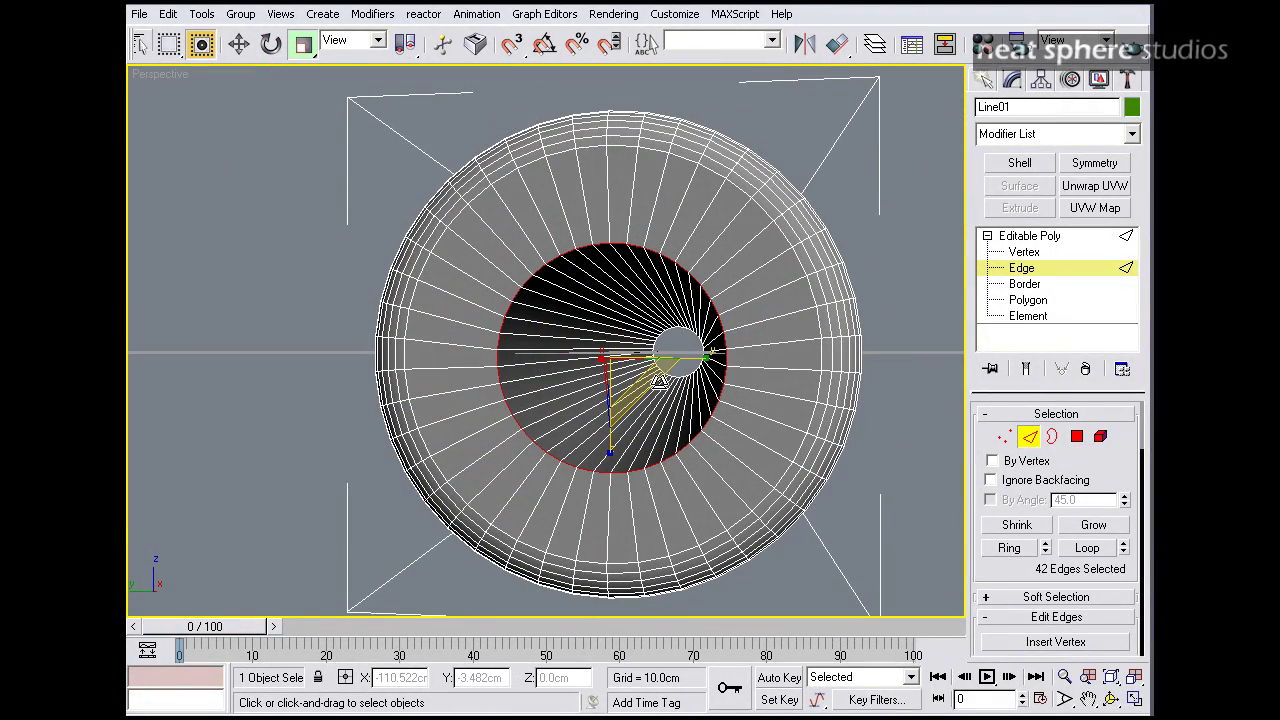
left_click_drag(660, 381, 711, 423)
Step: Examine the widened opening and the inside of the bore from several angles, and clear the edge selection
middle_click_drag(847, 342, 834, 298, "alt")
key("alt+z")
left_click_drag(834, 298, 834, 345)
middle_click_drag(834, 345, 702, 317)
middle_click_drag(736, 257, 849, 260, "alt")
middle_click_drag(509, 289, 607, 317)
left_click_drag(607, 317, 555, 263)
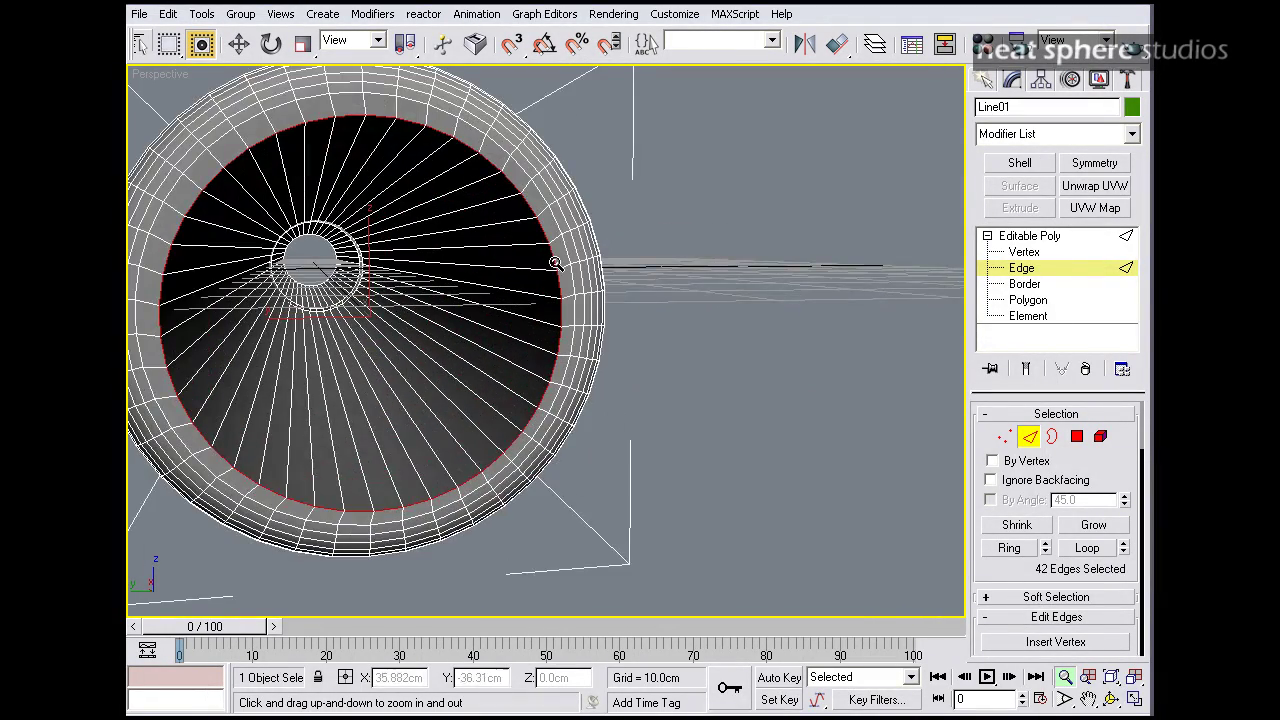
middle_click_drag(413, 235, 393, 239, "alt")
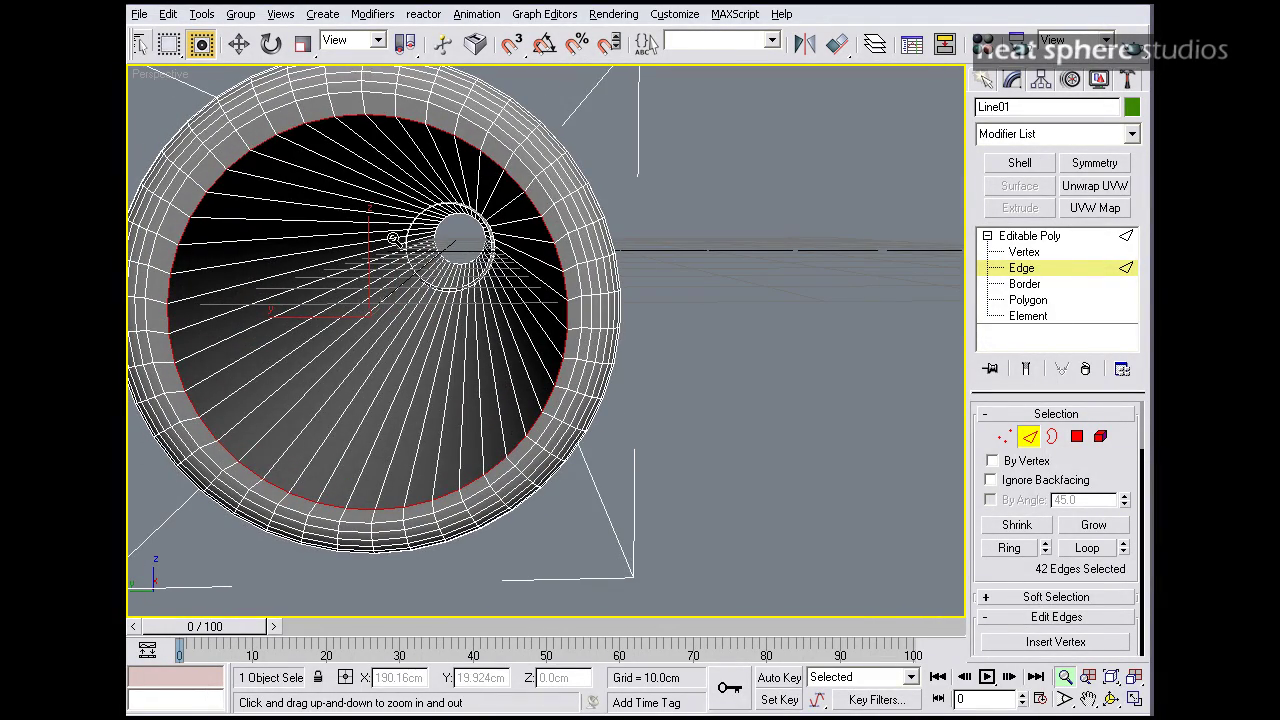
right_click(726, 286)
left_click(726, 286)
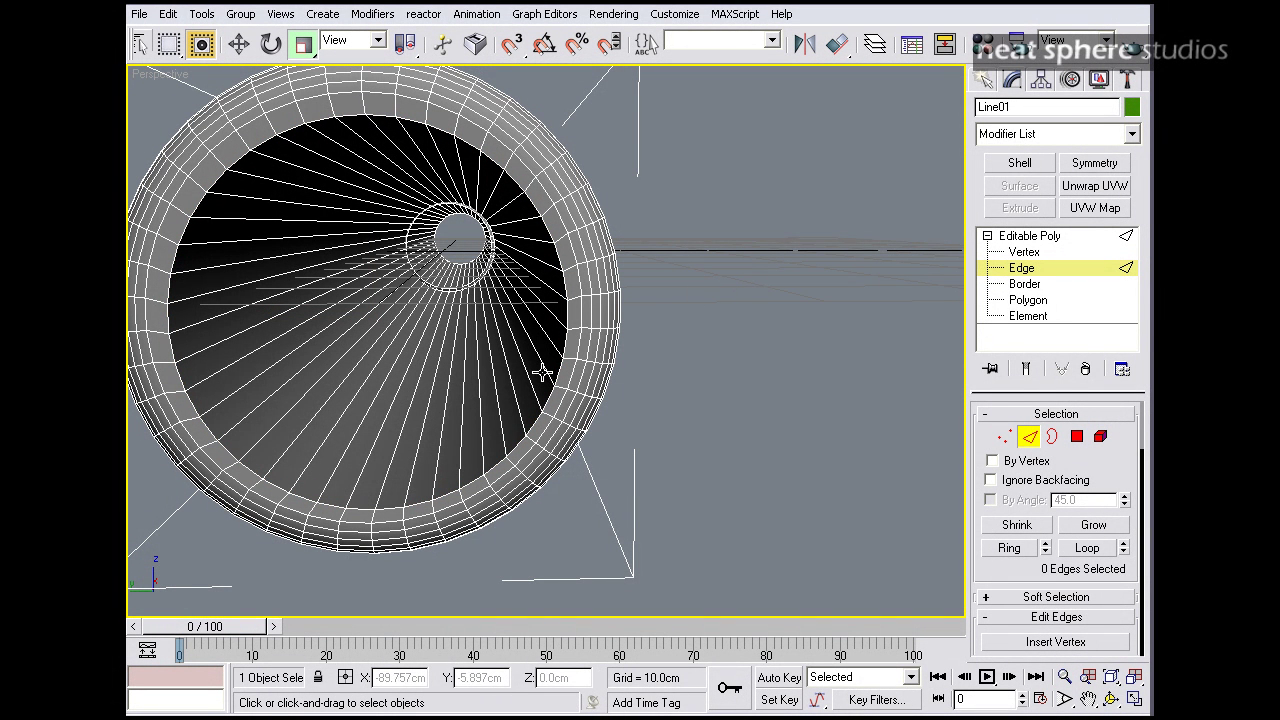
Step: Try to ring-select the lengthwise edges inside the bore starting from a single edge
left_click(477, 360)
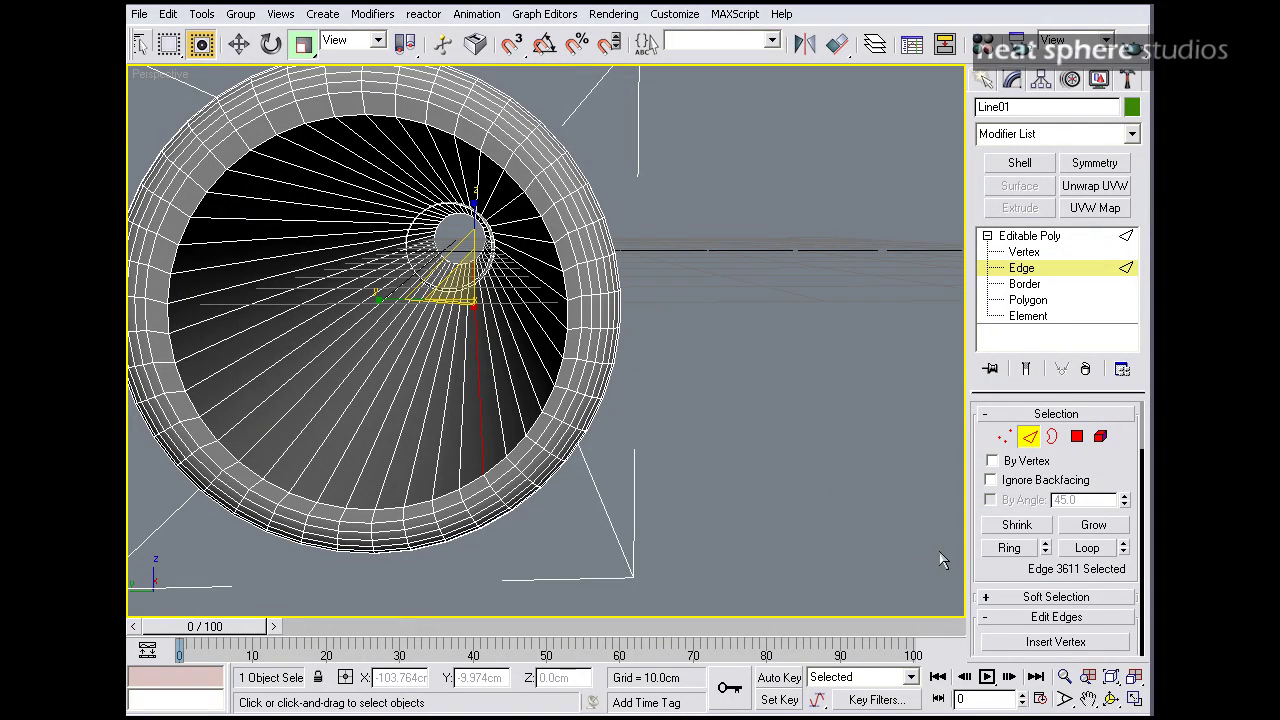
left_click(1008, 549)
left_click(1005, 551)
left_click(1047, 551)
left_click(1032, 550)
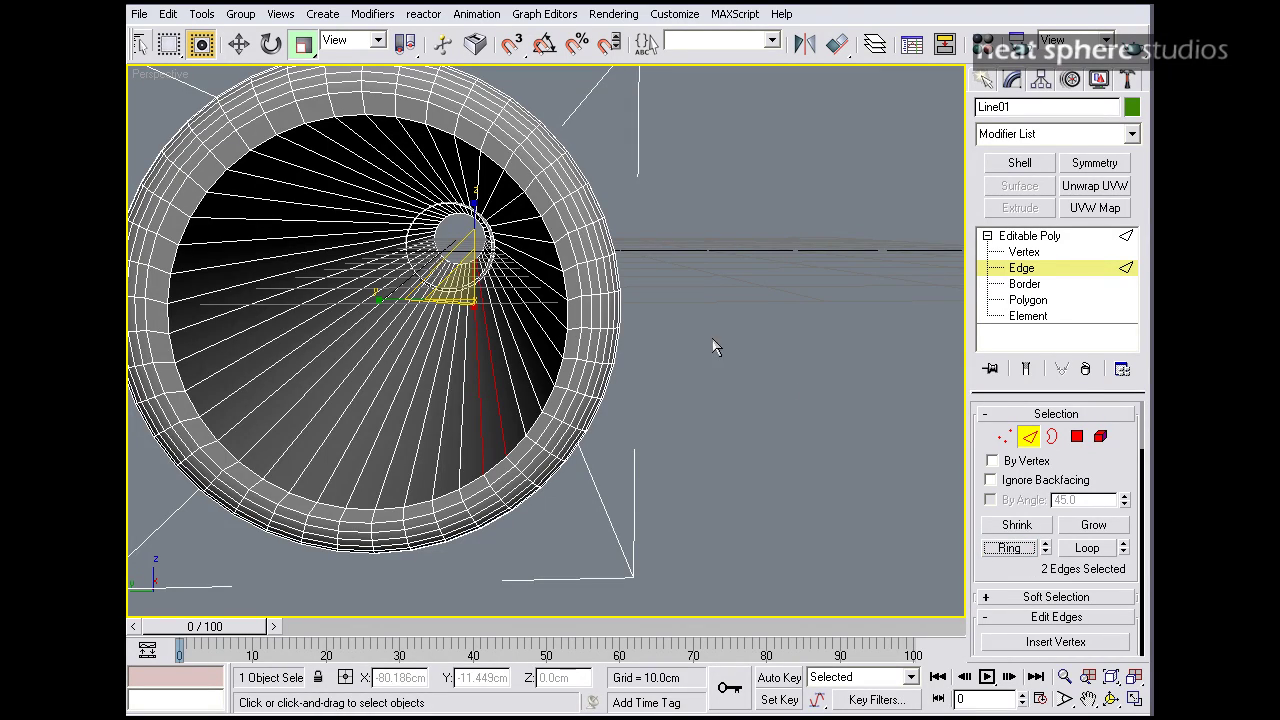
mouse_move(490, 276)
middle_mouse_down("alt")
mouse_move(523, 277)
mouse_move(506, 276)
middle_mouse_up("alt")
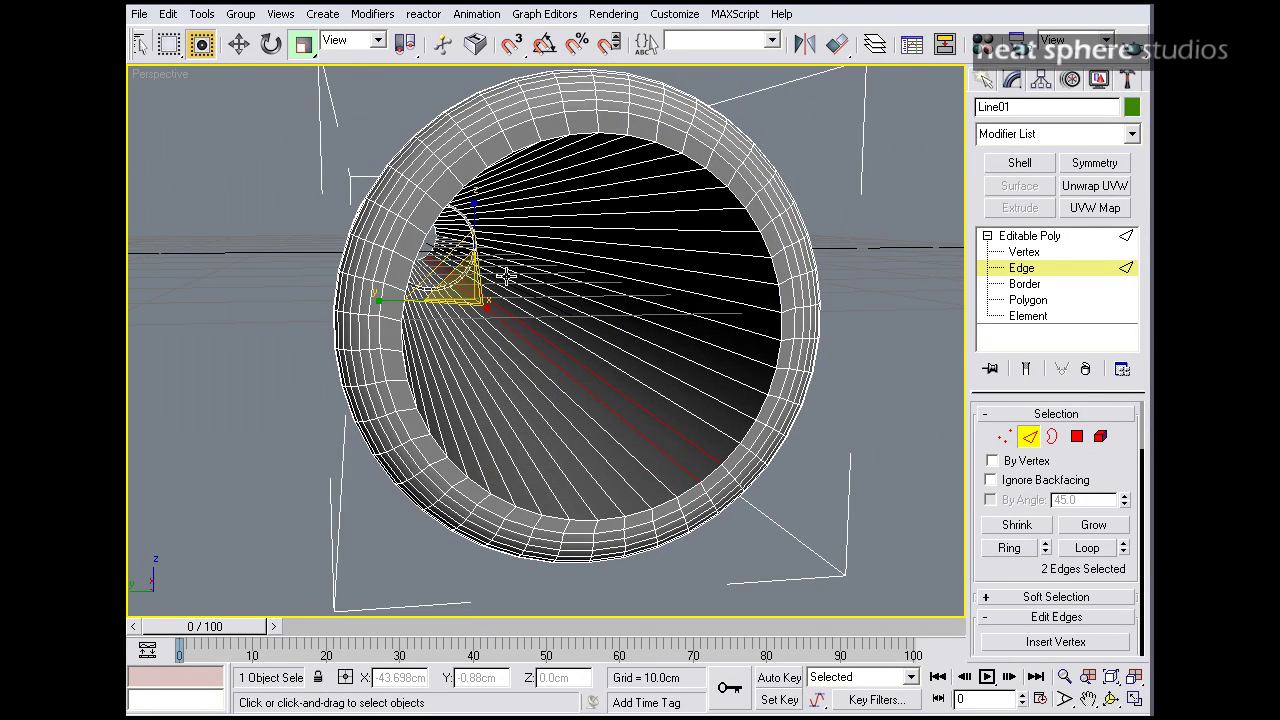
Step: Select all lengthwise edges inside the bore with a circular crossing region while ignoring backfacing edges
key("q")
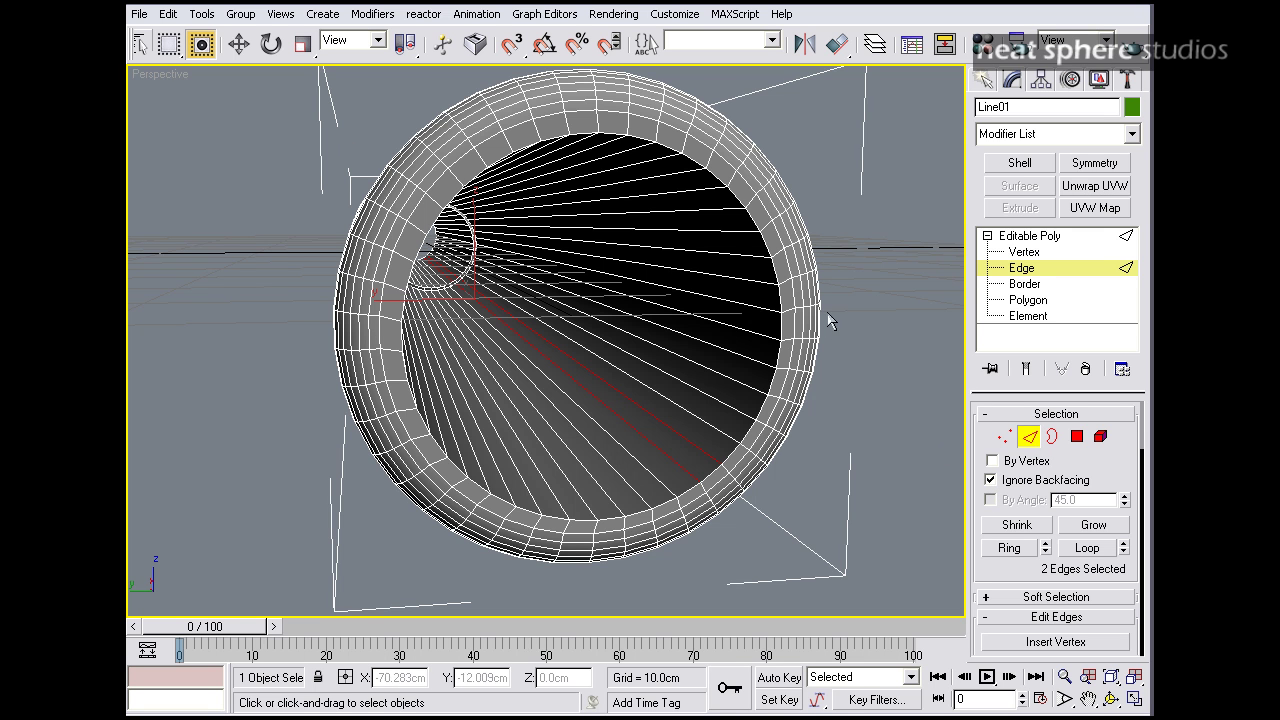
left_click(723, 429)
left_click(651, 414)
middle_click_drag(651, 414, 689, 403, "alt")
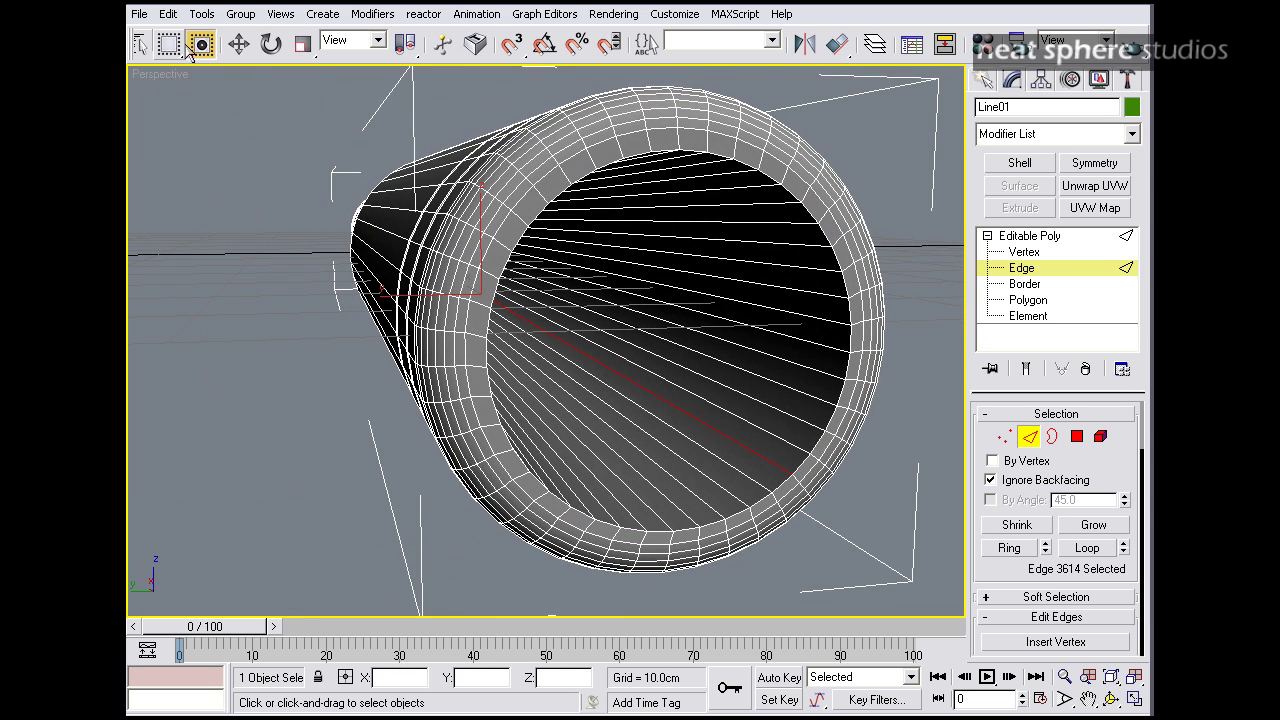
left_click_drag(170, 46, 178, 200)
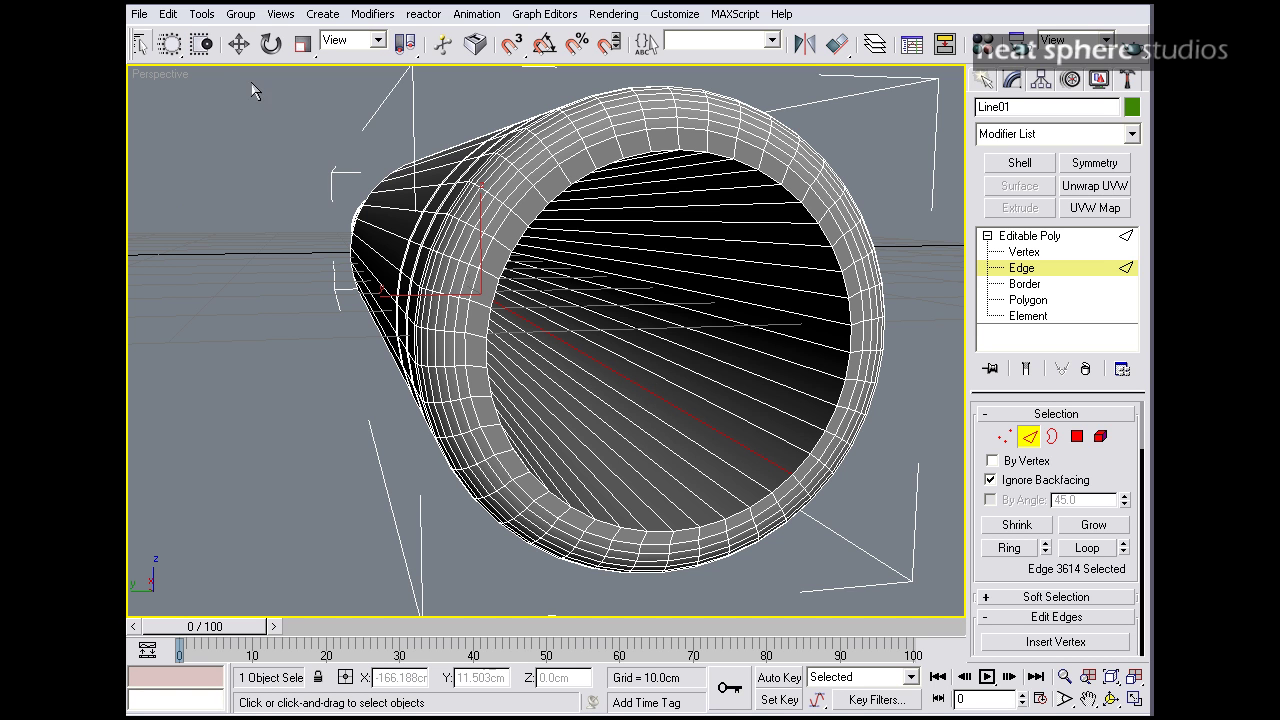
mouse_move(616, 432)
left_mouse_down()
mouse_move(697, 320)
mouse_move(694, 194)
mouse_move(736, 287)
left_mouse_up()
middle_click_drag(736, 287, 958, 498, "alt")
mouse_move(688, 225)
left_mouse_down()
mouse_move(657, 223)
mouse_move(557, 271)
mouse_move(550, 400)
mouse_move(611, 337)
left_mouse_up()
middle_click_drag(611, 337, 630, 492, "alt")
left_click_drag(576, 447, 722, 520)
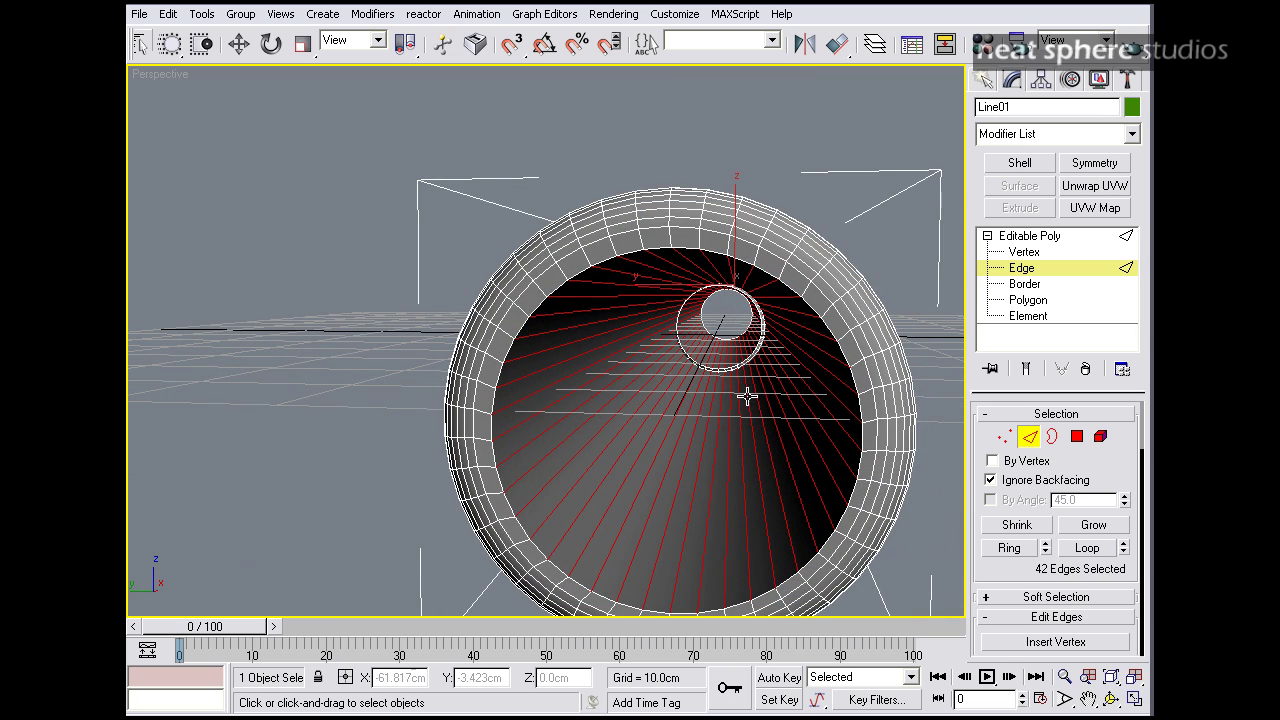
Step: Show the tube in wireframe and set up Connect Edges on the selected bore edges with 2 segments
middle_click_drag(727, 403, 560, 337, "alt")
key("F3")
key("alt+z")
left_click_drag(570, 330, 588, 380)
middle_click_drag(588, 380, 549, 370)
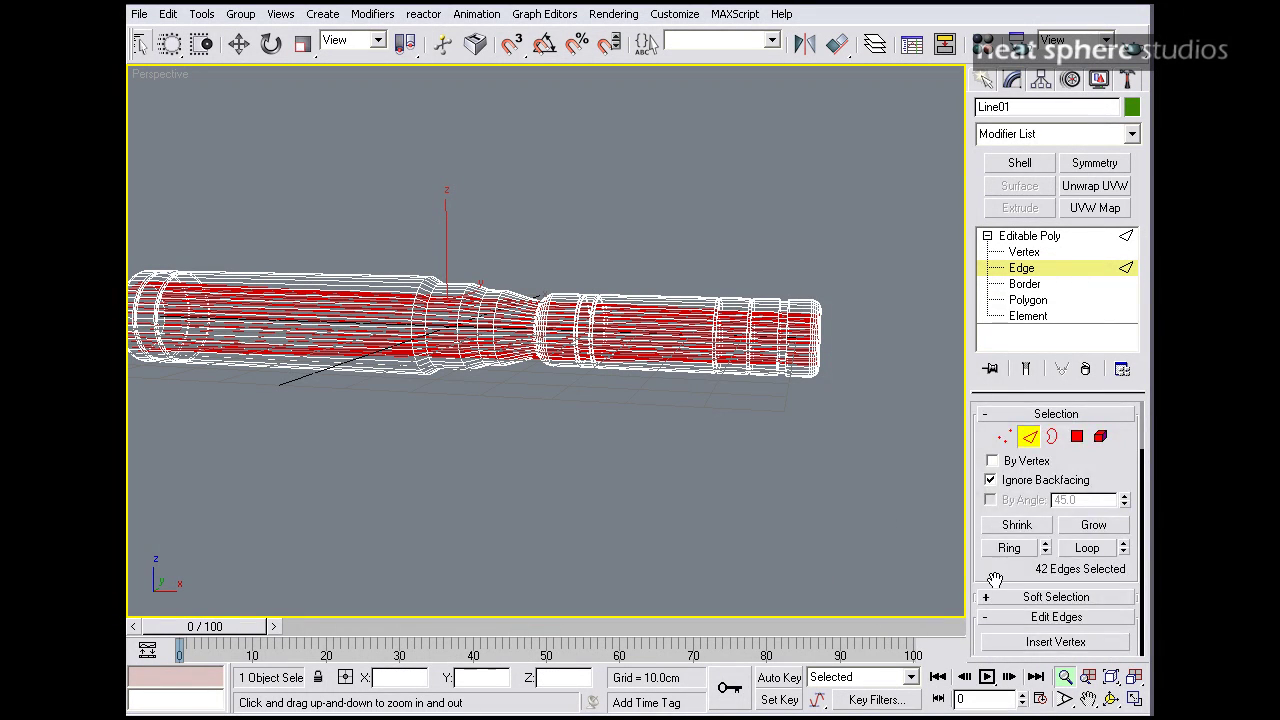
scroll(995, 515, "down", 3)
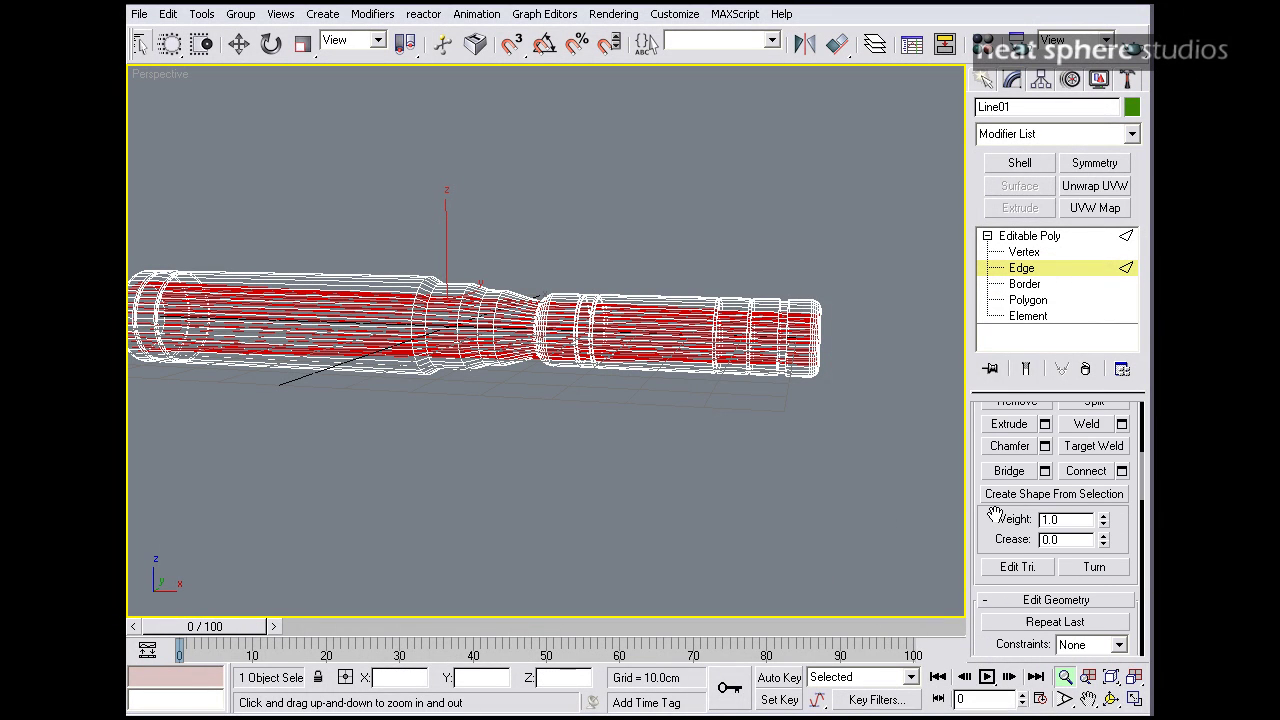
left_click(1122, 472)
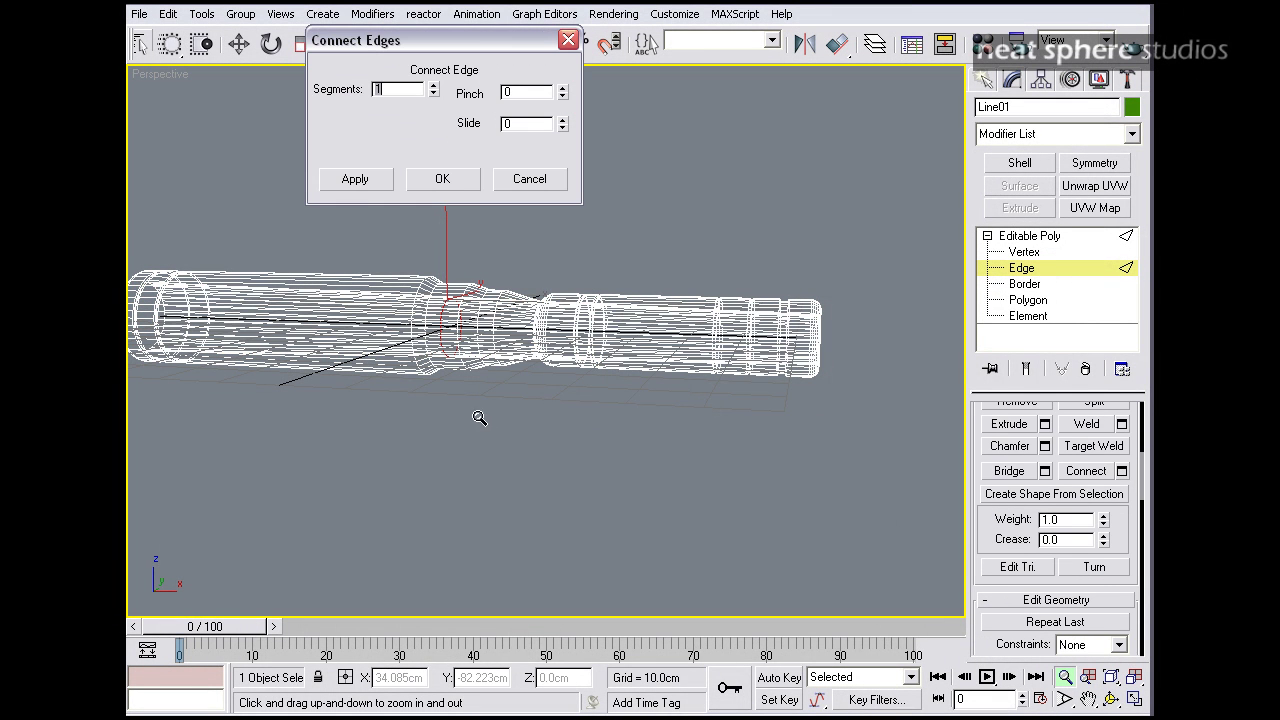
middle_click_drag(480, 417, 528, 369, "alt")
middle_click_drag(451, 339, 564, 384)
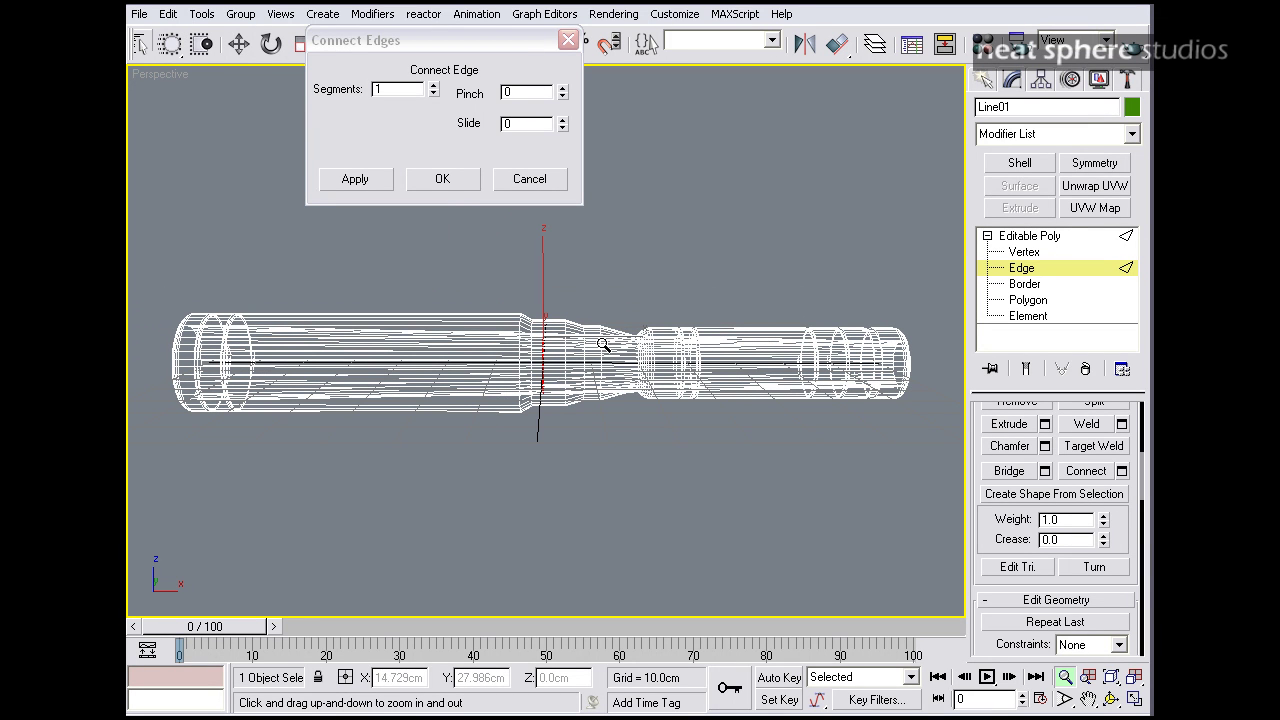
left_click(434, 87)
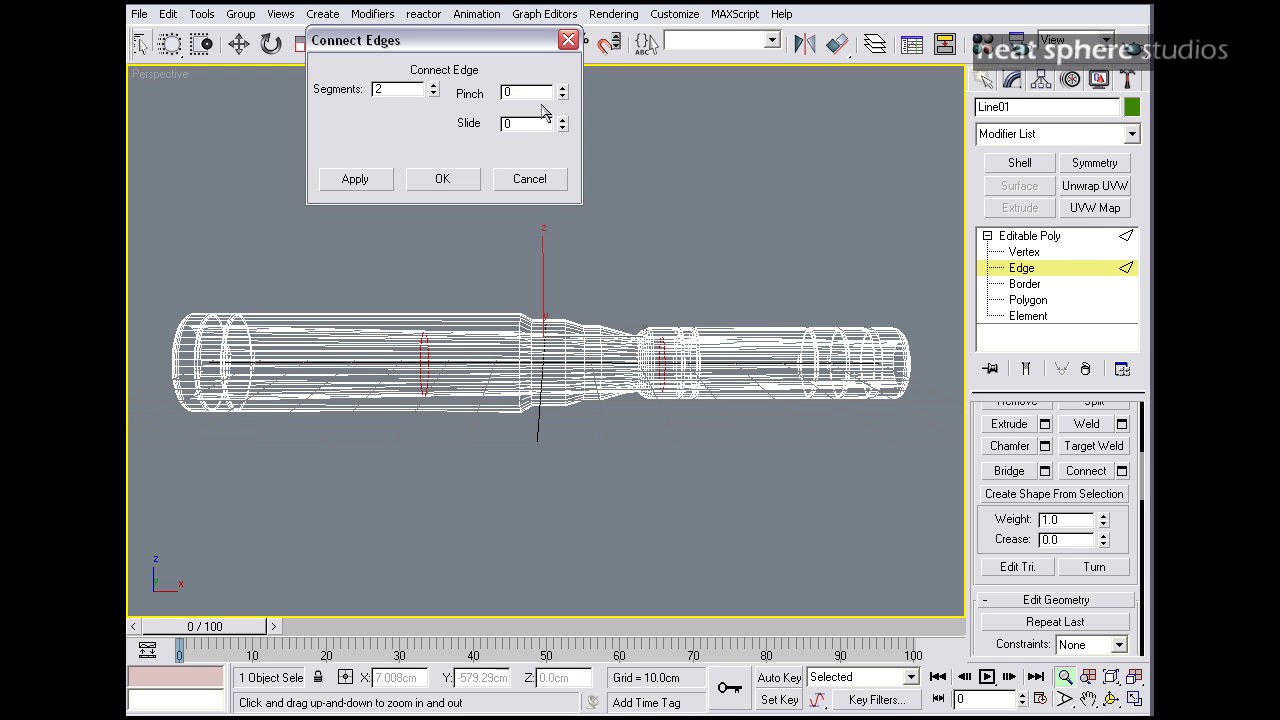
Step: Connect the selected bore edges with 2 segments, pinch -72 and slide 177, placing the new loops around the narrow neck
left_click_drag(563, 104, 565, 210)
left_click_drag(563, 122, 546, 682)
middle_click_drag(690, 421, 612, 457)
left_click_drag(560, 473, 584, 386)
left_click_drag(588, 451, 590, 218)
left_click_drag(562, 97, 531, 48)
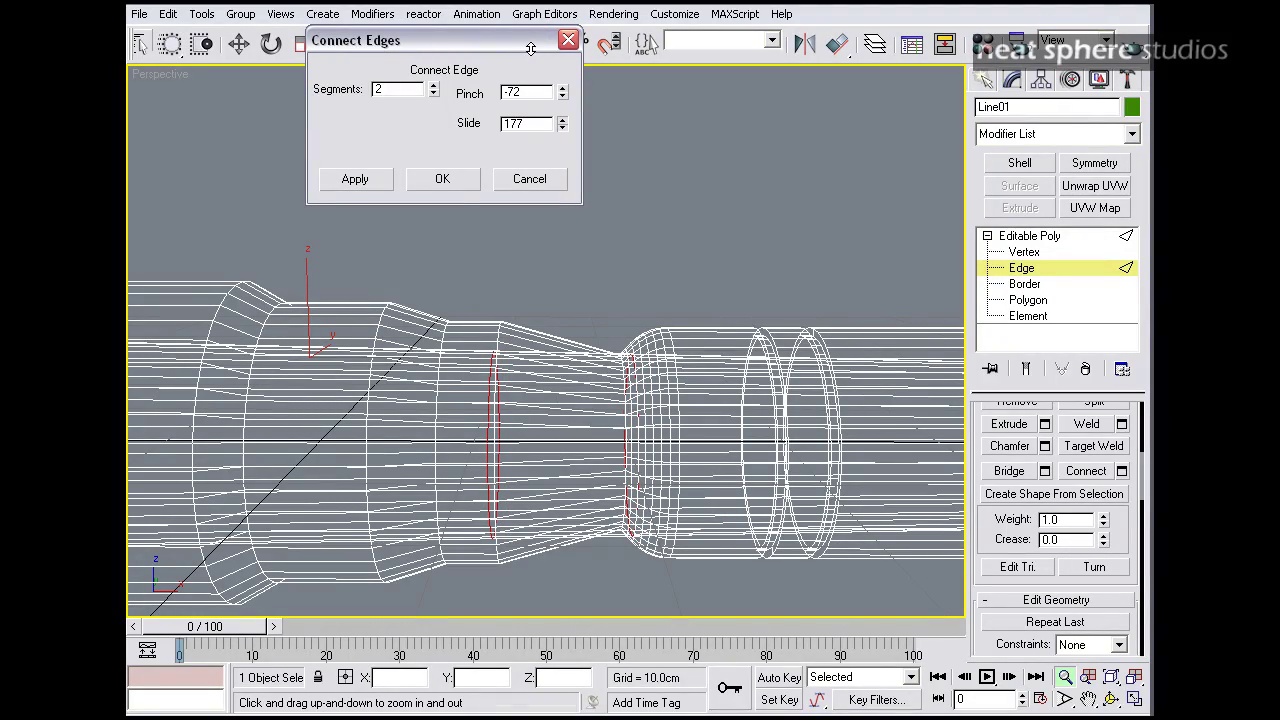
left_click(457, 178)
Step: Select the complete new edge loop inside the bore at the narrow neck and scale it uniformly
middle_click_drag(513, 225, 682, 366, "alt")
left_click_drag(693, 380, 483, 150)
right_click(483, 150)
left_click(594, 360)
left_click(459, 412)
middle_click_drag(462, 412, 870, 404, "alt")
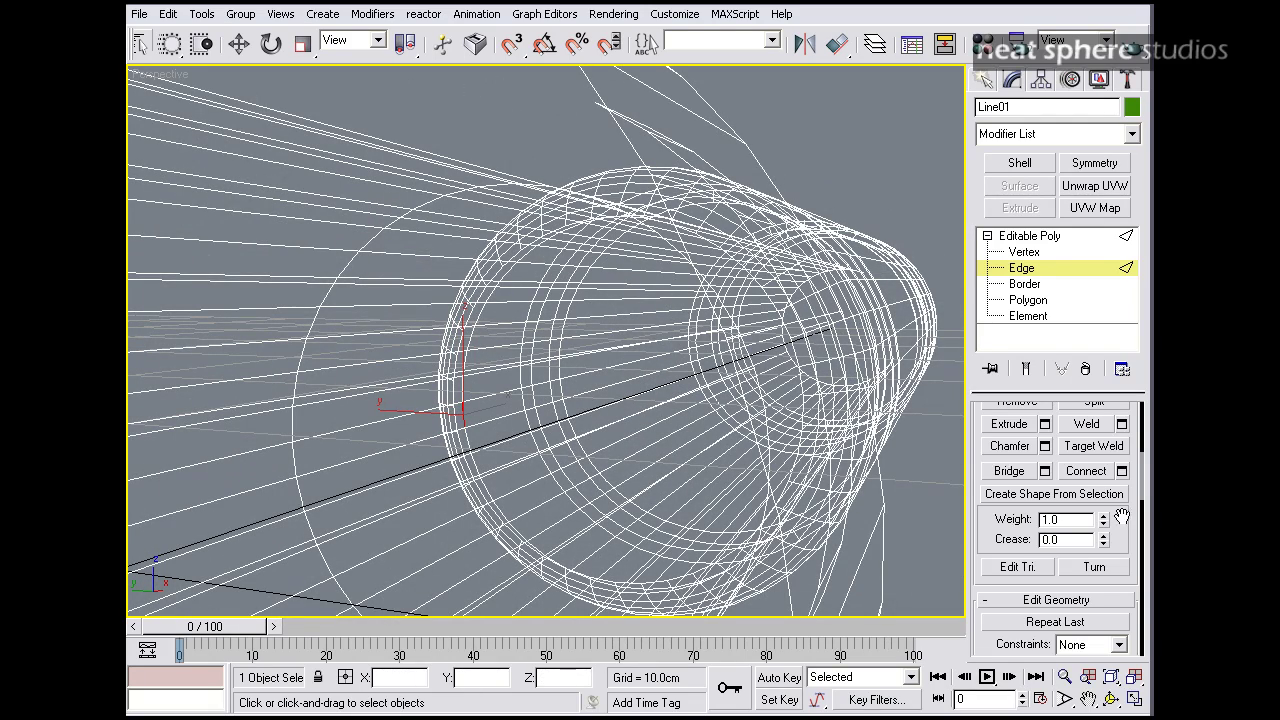
left_click_drag(975, 440, 980, 540)
left_click(1104, 548)
key("r")
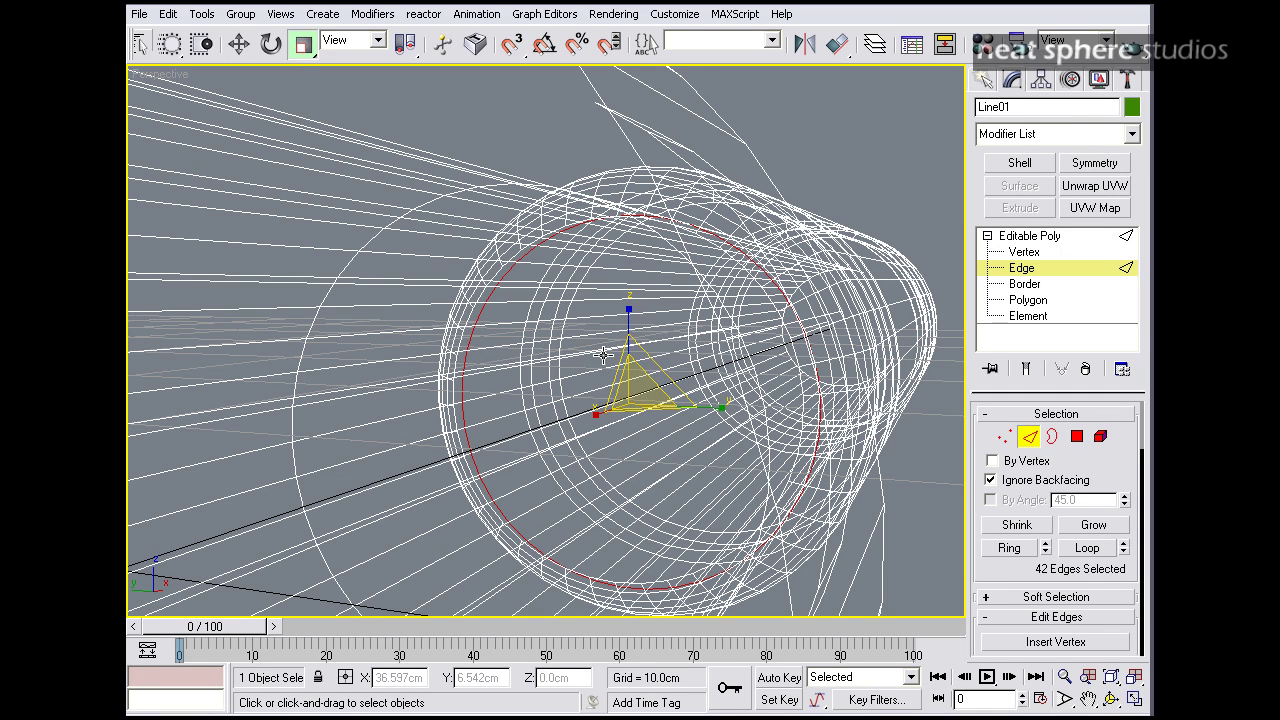
left_click_drag(648, 368, 622, 405)
middle_click_drag(622, 405, 582, 406, "alt")
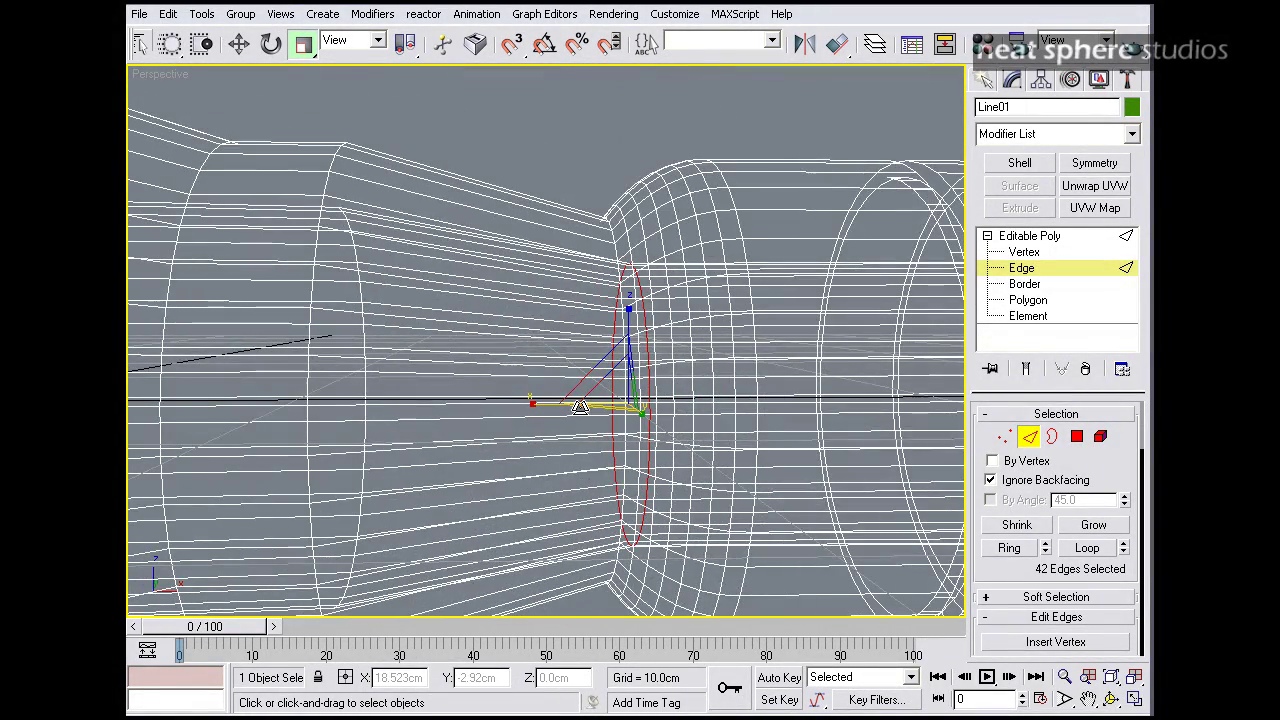
Step: Return the tube to shaded display, clear the edge selection and look straight into the wide end's opening
key("F3")
key("alt+z")
left_click_drag(605, 316, 486, 340)
middle_click_drag(486, 340, 631, 345, "alt")
left_click_drag(631, 345, 587, 330)
right_click(786, 329)
left_click(786, 329)
middle_click_drag(640, 250, 640, 330, "alt")
key("alt+z")
left_click_drag(640, 330, 648, 301)
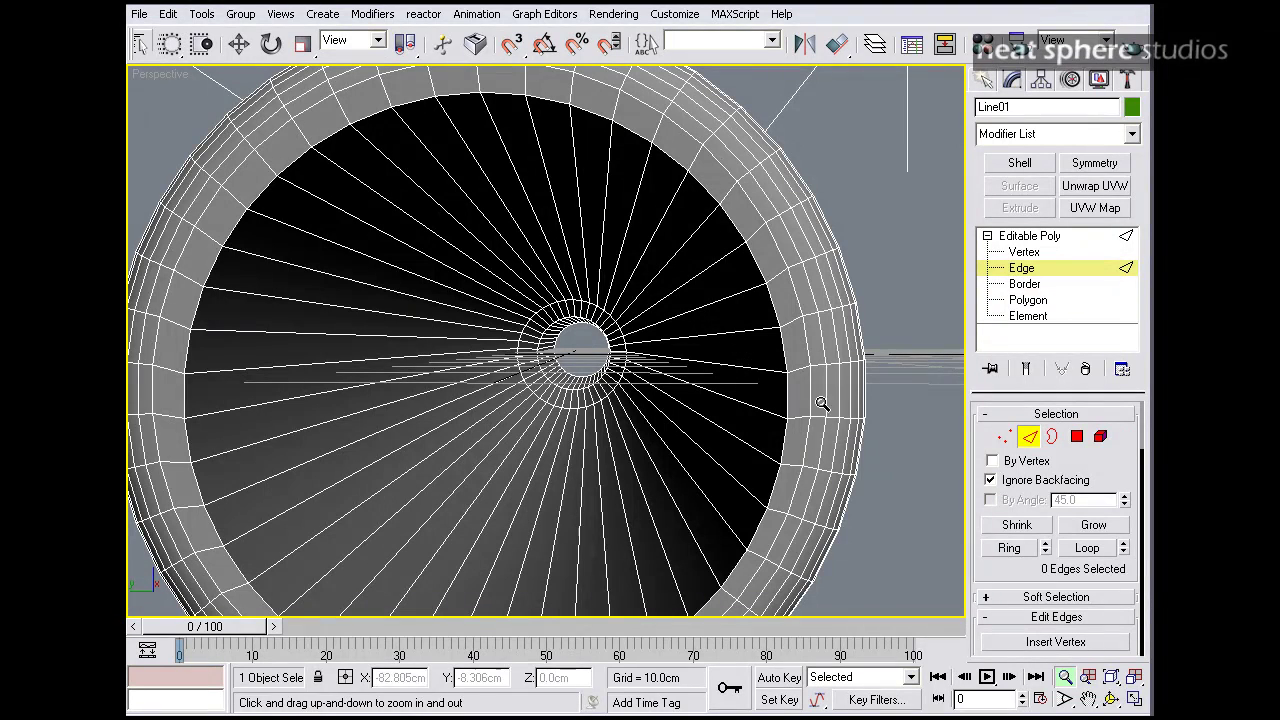
Step: Select the whole inner edge loop around the wide end's opening and chamfer it by 0.19 cm
right_click(792, 387)
left_click(789, 385)
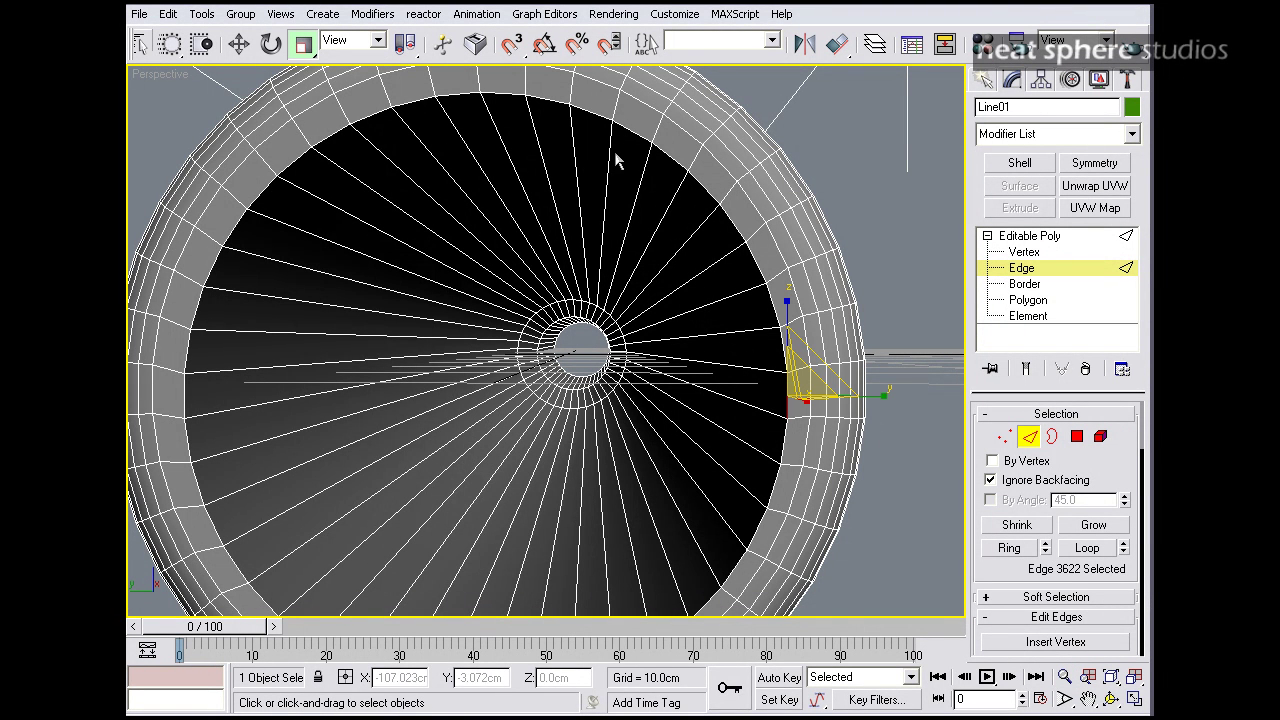
left_click(1087, 548)
middle_click_drag(720, 330, 790, 385, "alt")
scroll(1010, 565, "down", 5)
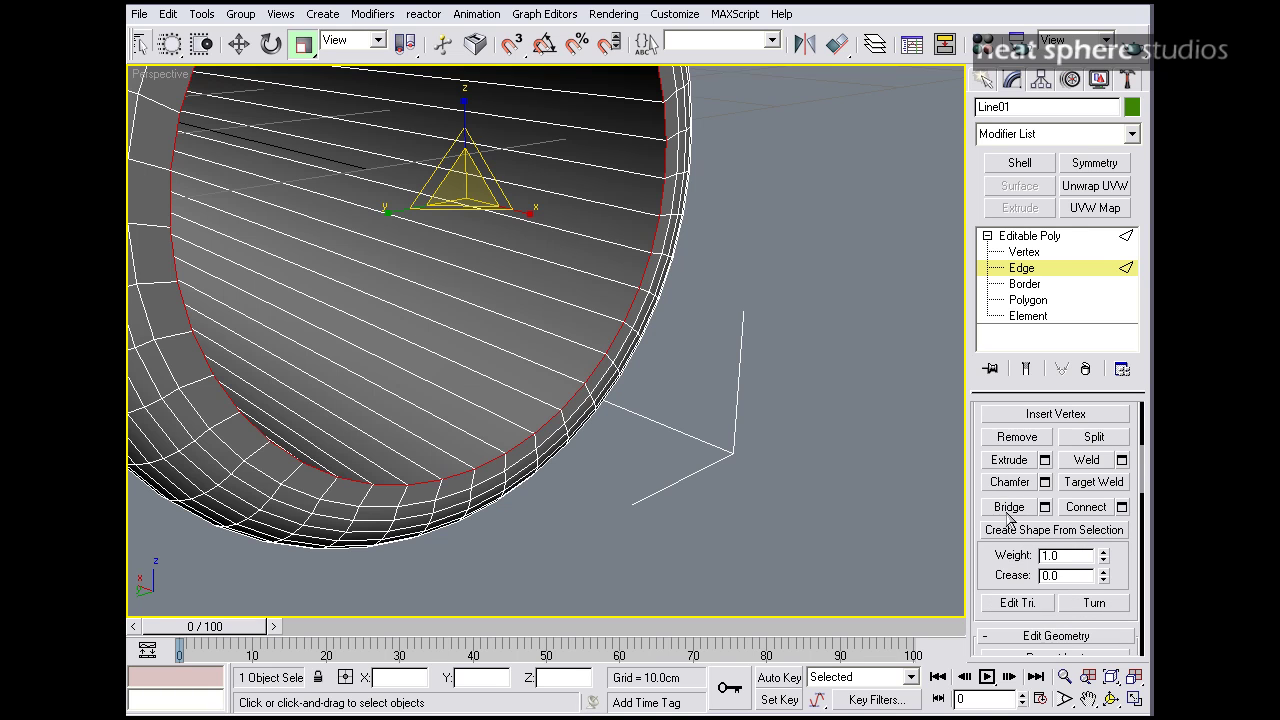
left_click(1044, 483)
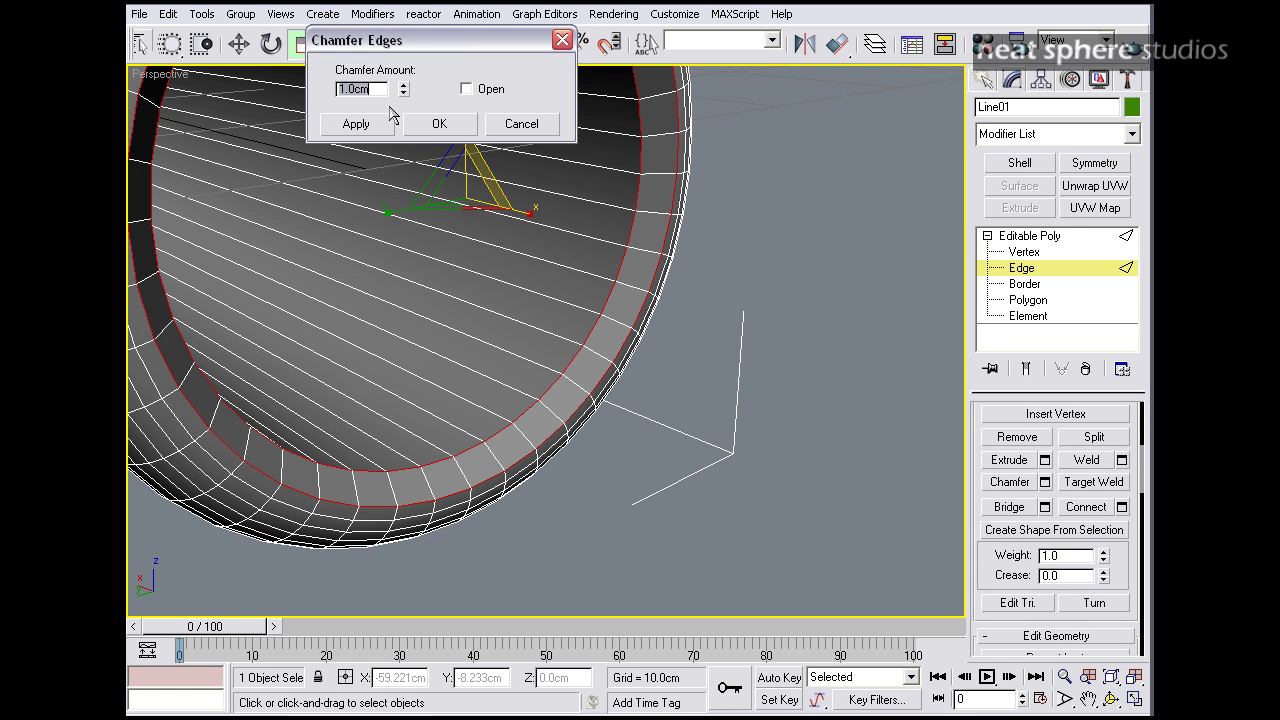
left_click_drag(404, 97, 413, 173)
middle_click_drag(413, 173, 631, 355, "alt")
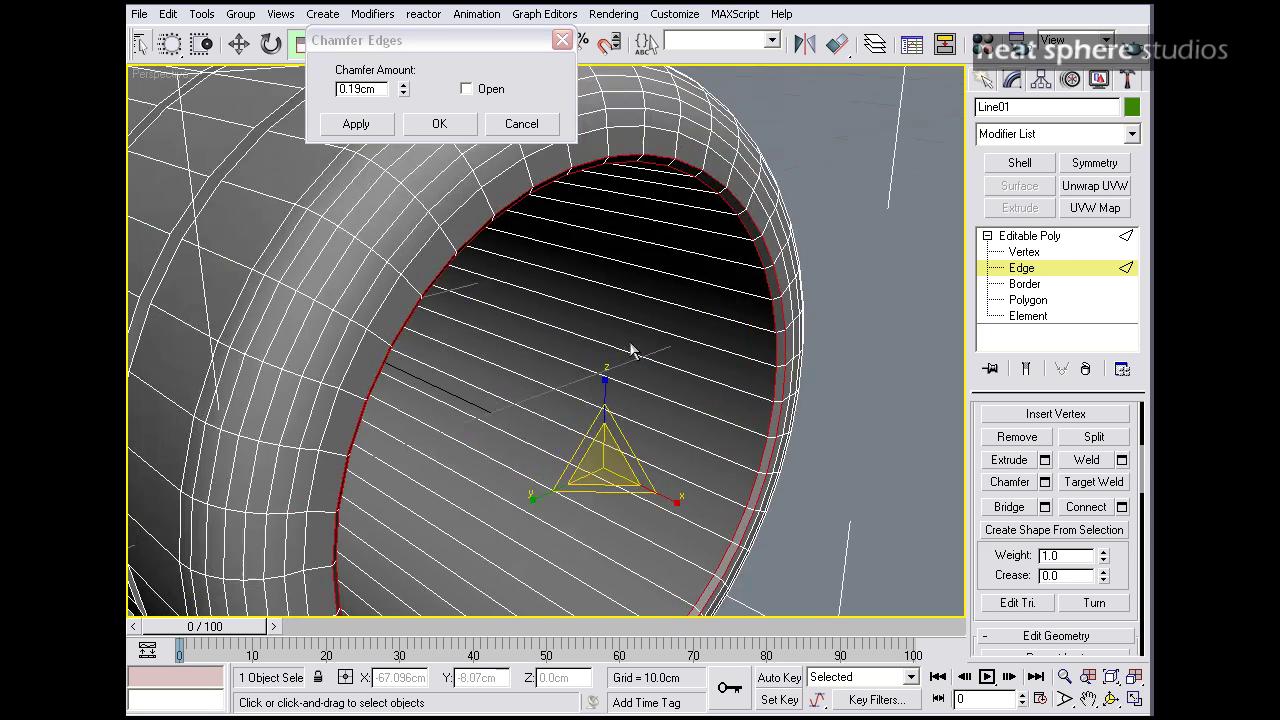
middle_click_drag(590, 303, 662, 238, "alt")
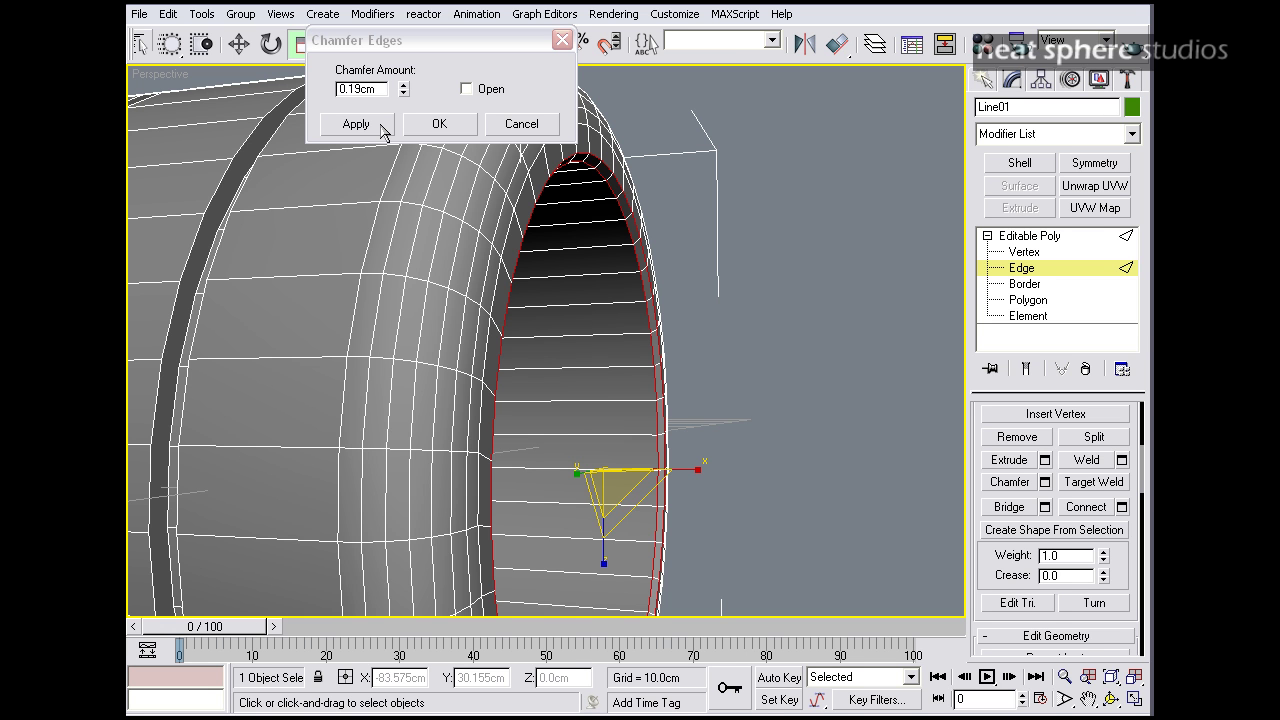
middle_click_drag(588, 274, 580, 289, "alt")
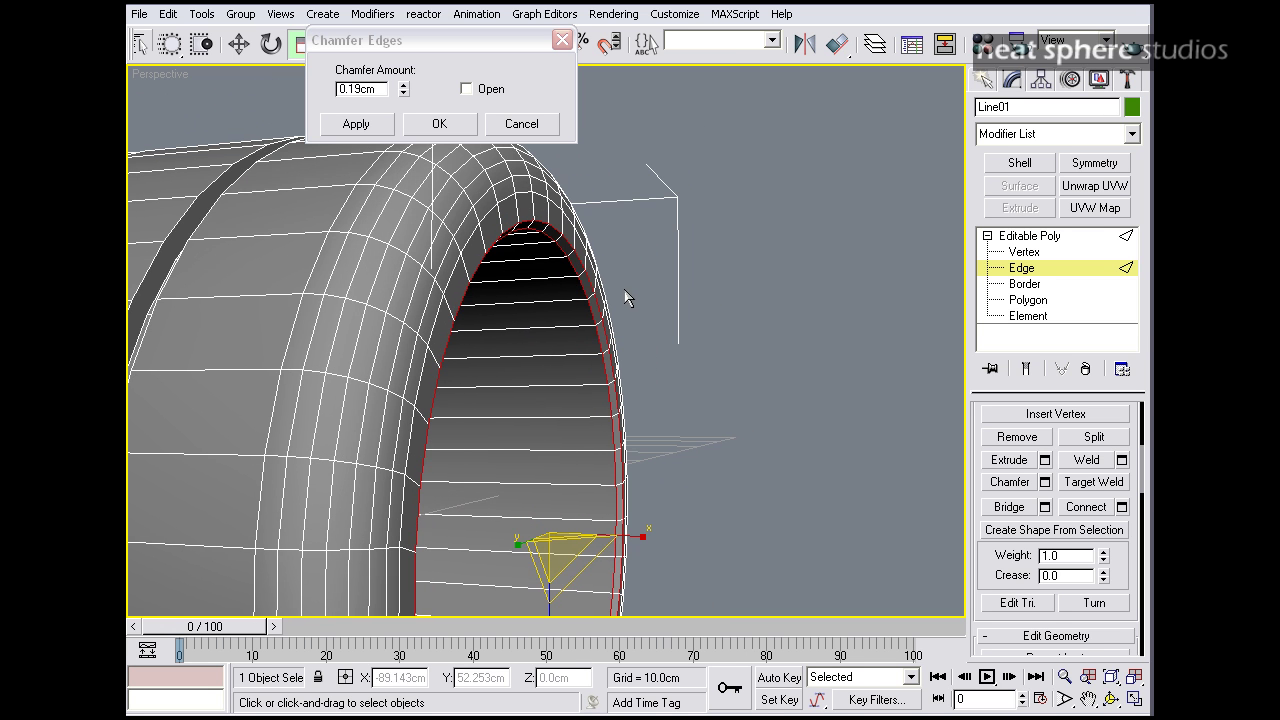
left_click(366, 129)
Step: Chamfer the resulting opening edges a second time with a smaller amount and inspect the rounded rim
scroll(594, 277, "up", 8)
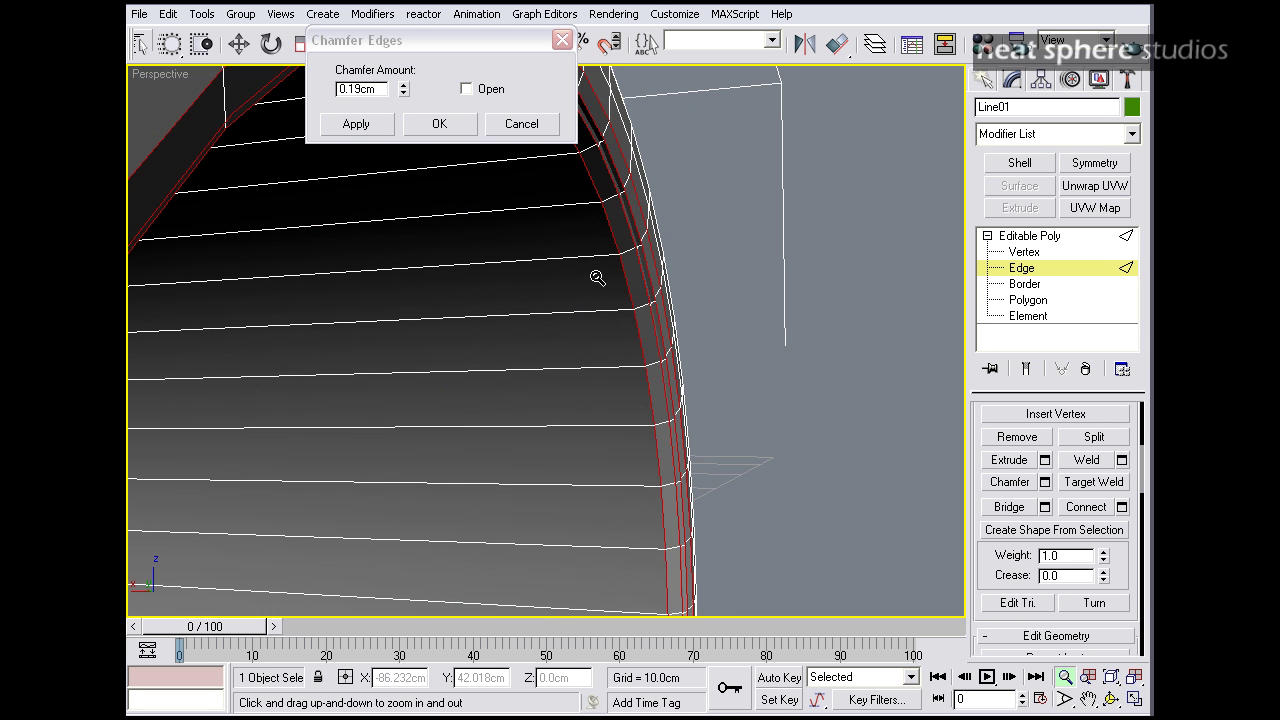
scroll(618, 287, "down", 1)
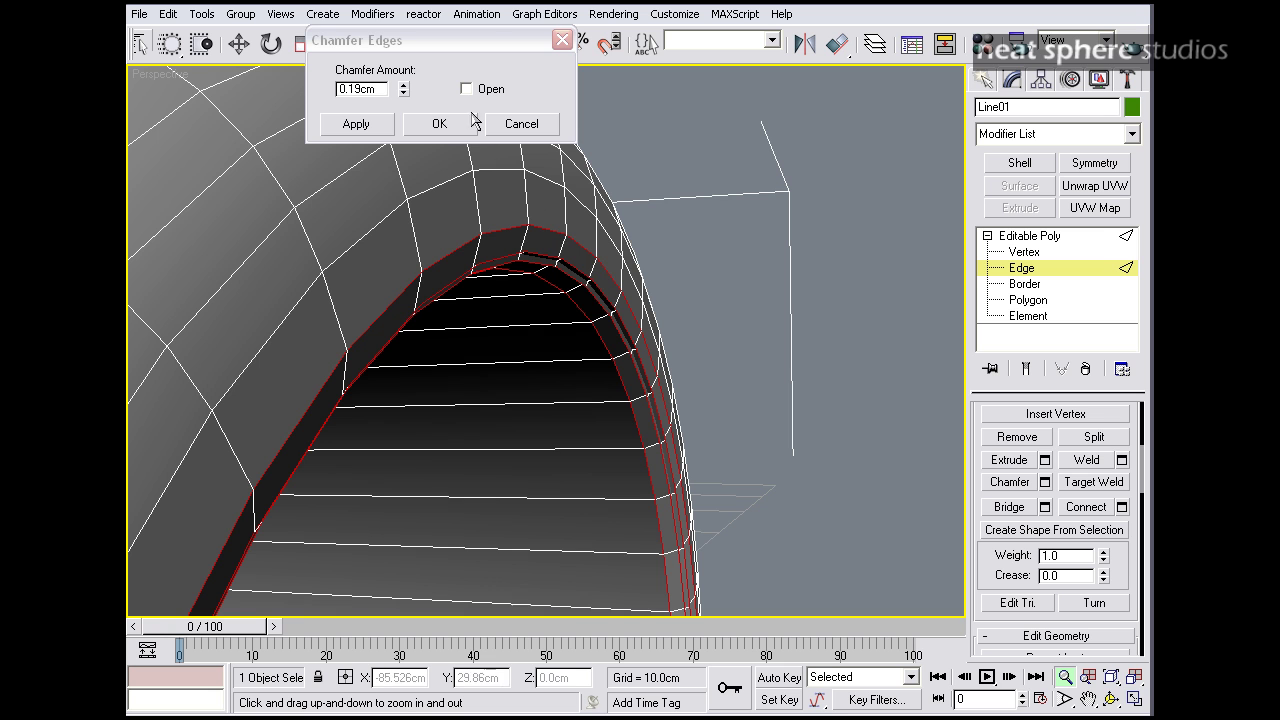
left_click_drag(404, 92, 400, 106)
left_click(439, 123)
scroll(626, 291, "up", 5)
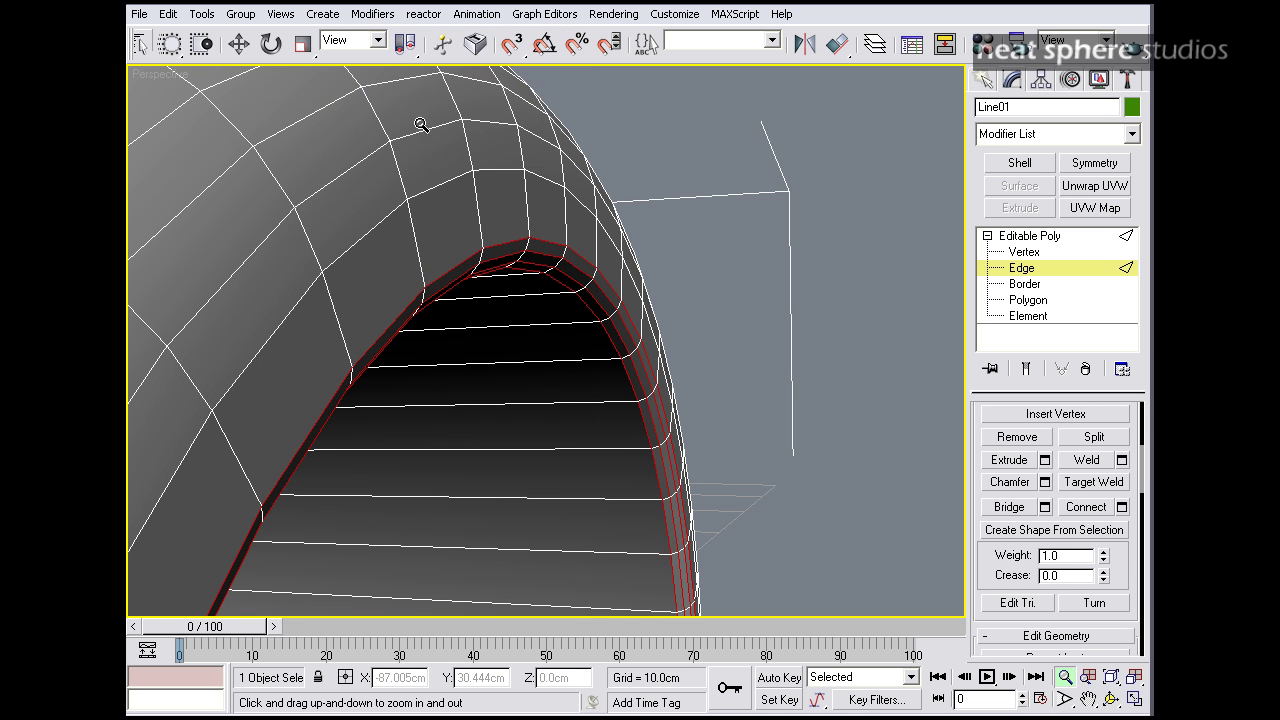
mouse_move(564, 260)
middle_mouse_down("alt")
mouse_move(514, 240)
mouse_move(586, 271)
middle_mouse_up("alt")
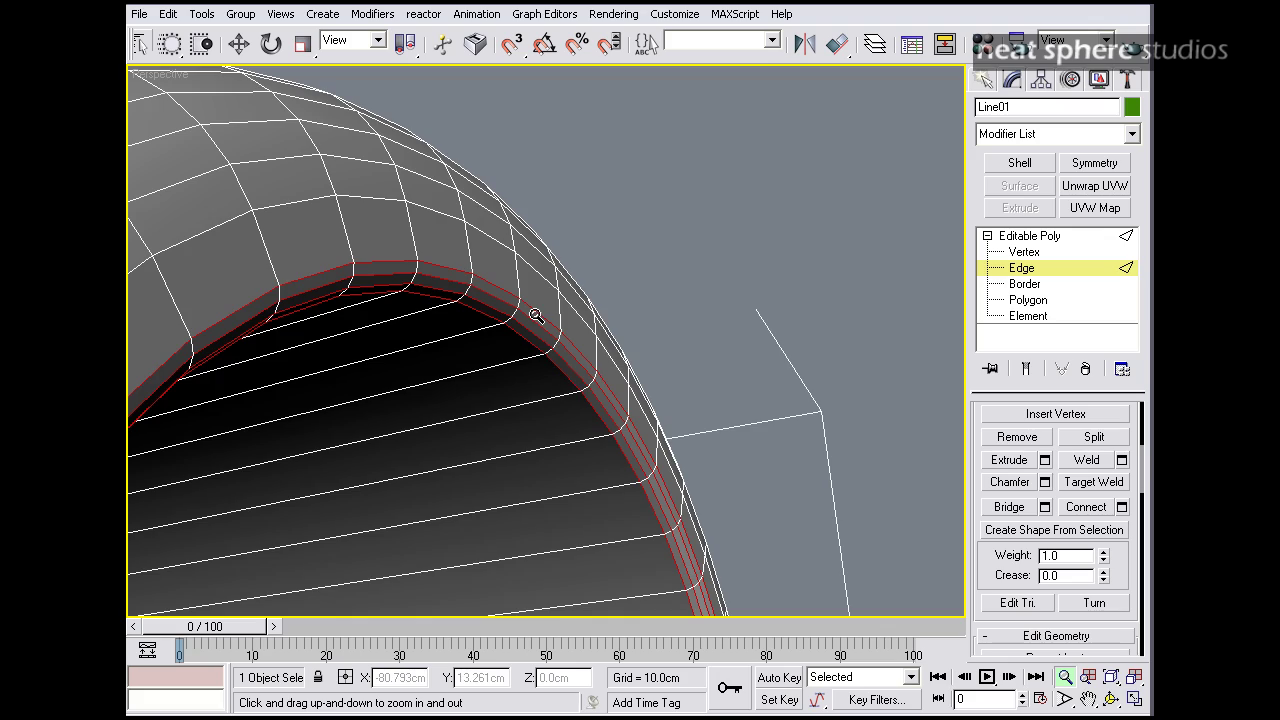
Step: Face the tube's narrow end and start a polygon selection on the flat ring around its bore opening
left_click_drag(544, 307, 650, 420)
right_click(650, 420)
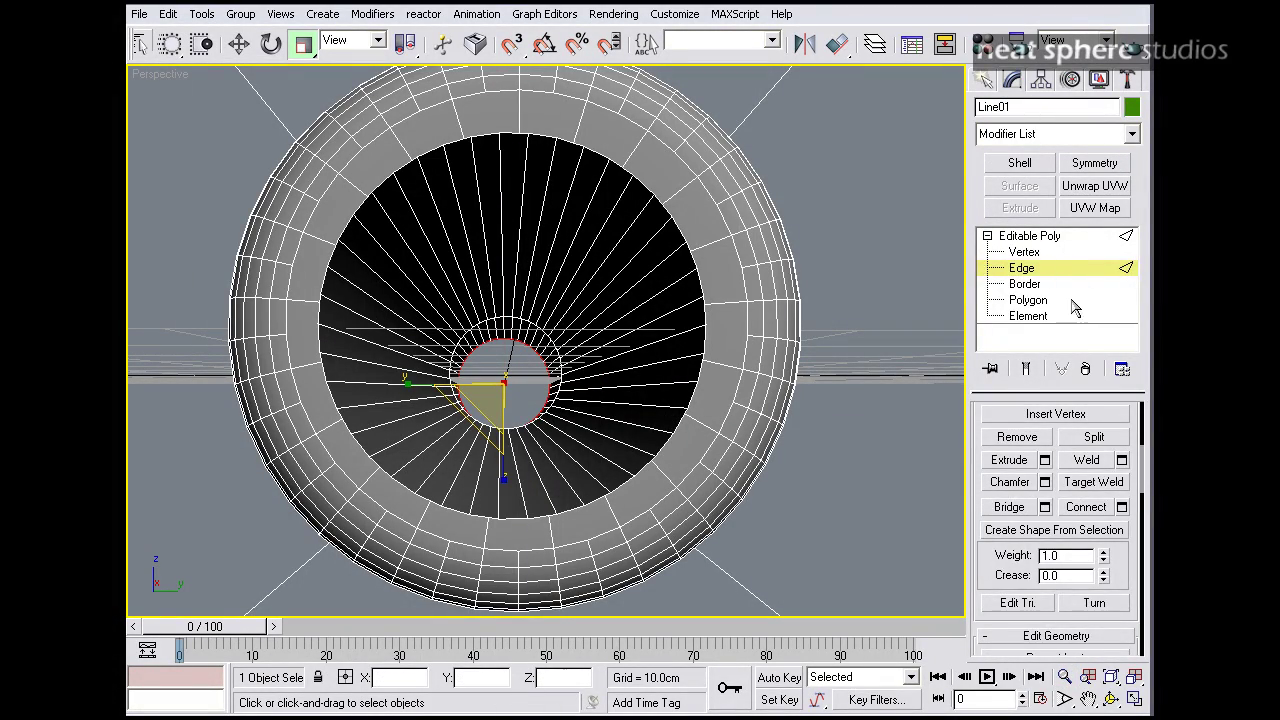
left_click(1030, 300)
left_click(690, 226)
mouse_move(690, 228)
middle_mouse_down("alt")
mouse_move(751, 246)
mouse_move(688, 149)
mouse_move(687, 206)
middle_mouse_up("alt")
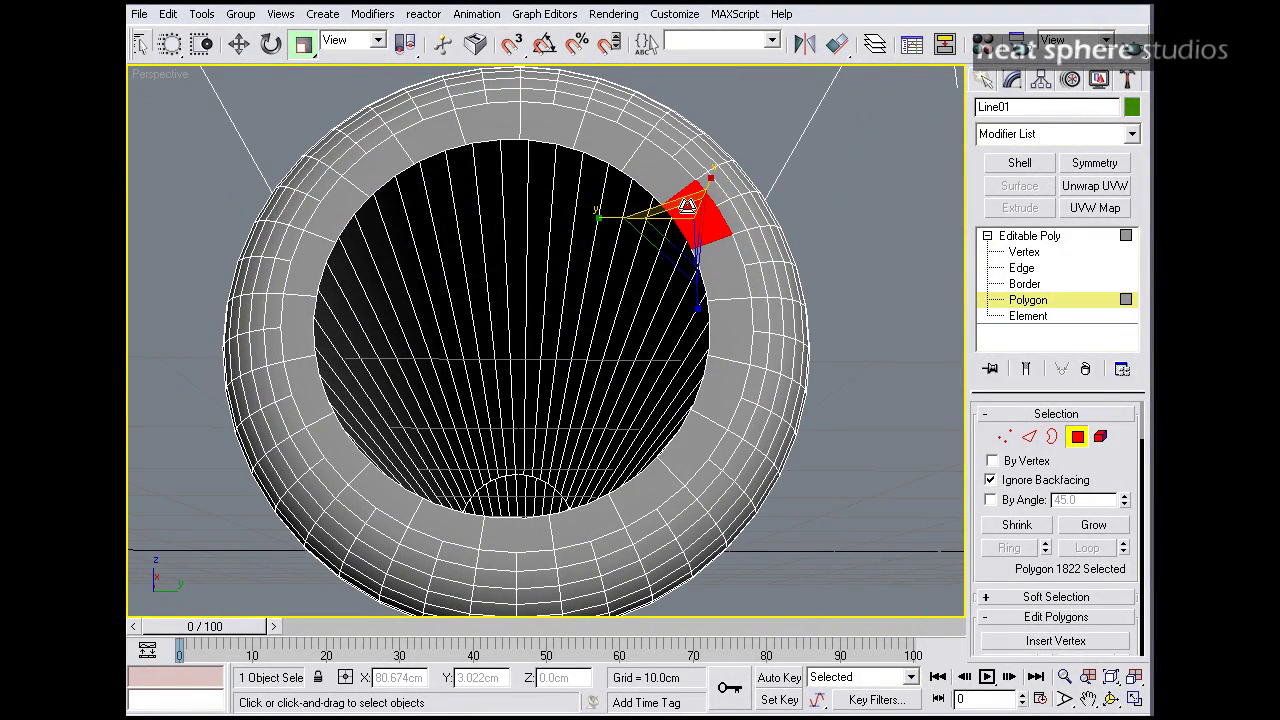
key("q")
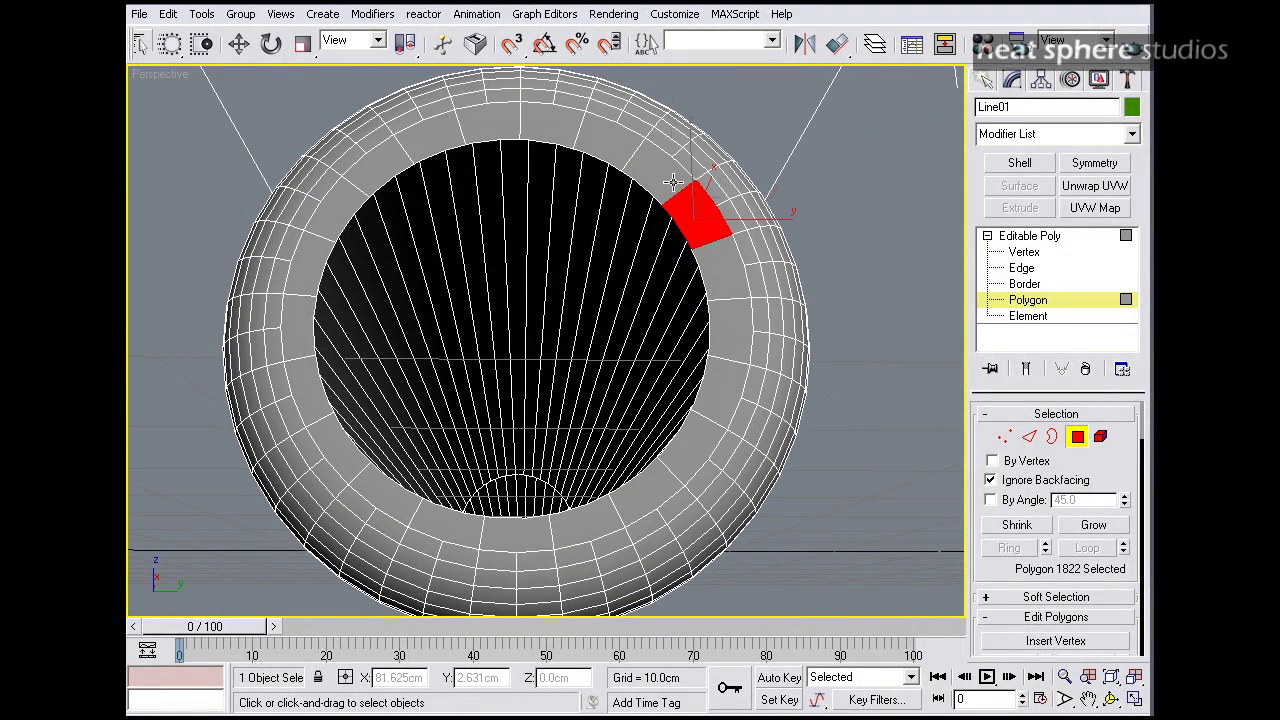
left_click(648, 163, "ctrl")
left_click(603, 134, "ctrl")
left_click(497, 121, "ctrl")
left_click(503, 106, "ctrl")
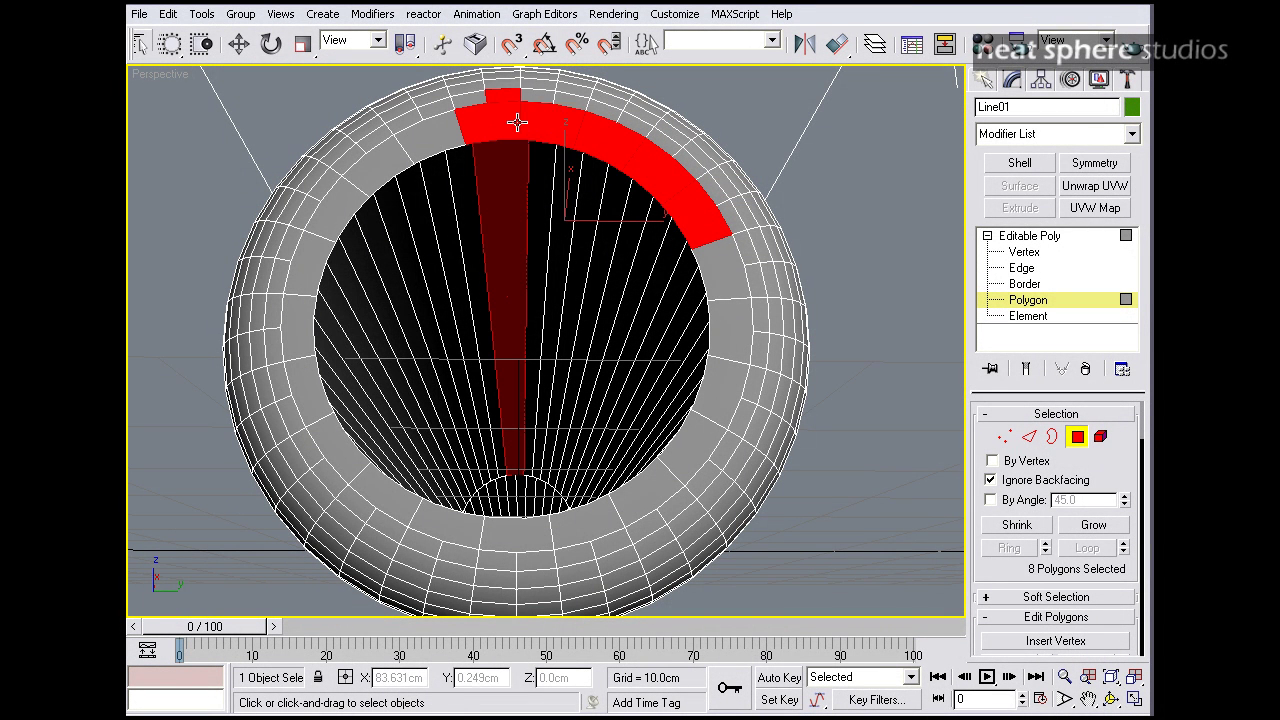
left_click(718, 128)
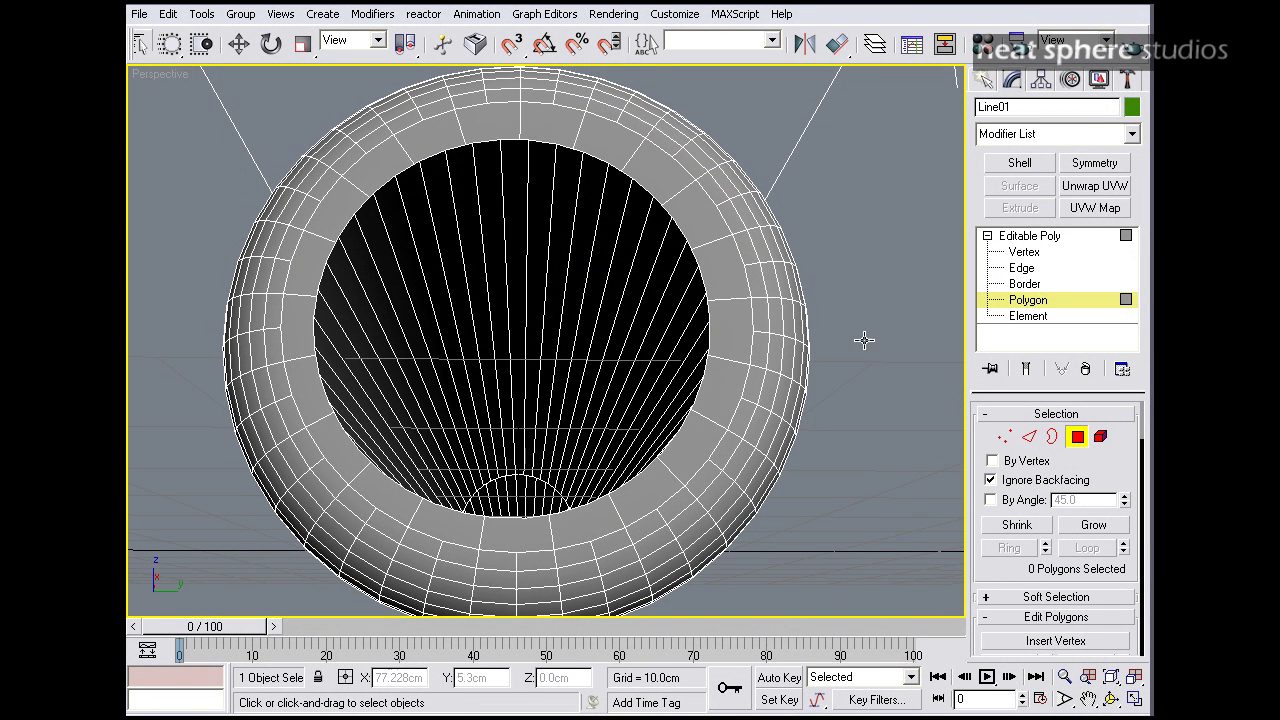
Step: Select every polygon of the flat ring between the narrow end's outer rim and its bore, and delete the ring
left_click(655, 172)
left_click(600, 132, "ctrl")
left_click(543, 124, "ctrl")
left_click(486, 121, "ctrl")
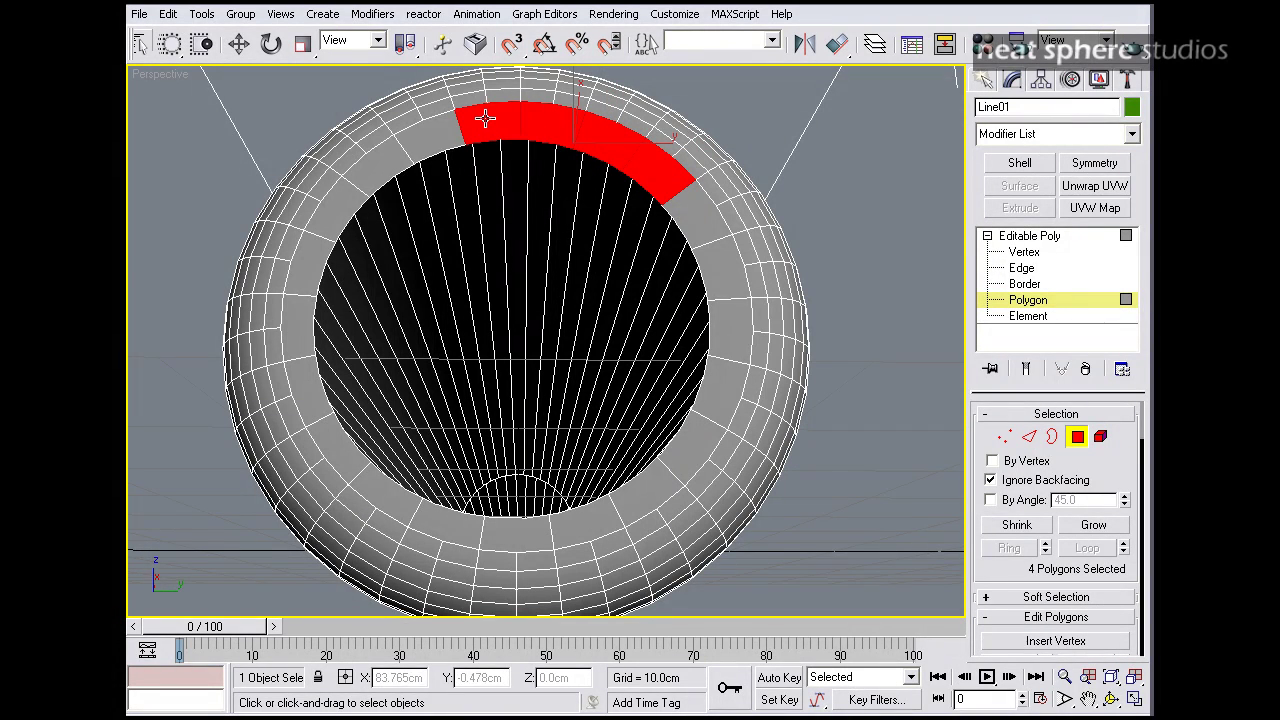
left_click(429, 143, "ctrl")
left_click(386, 165, "ctrl")
left_click(352, 197, "ctrl")
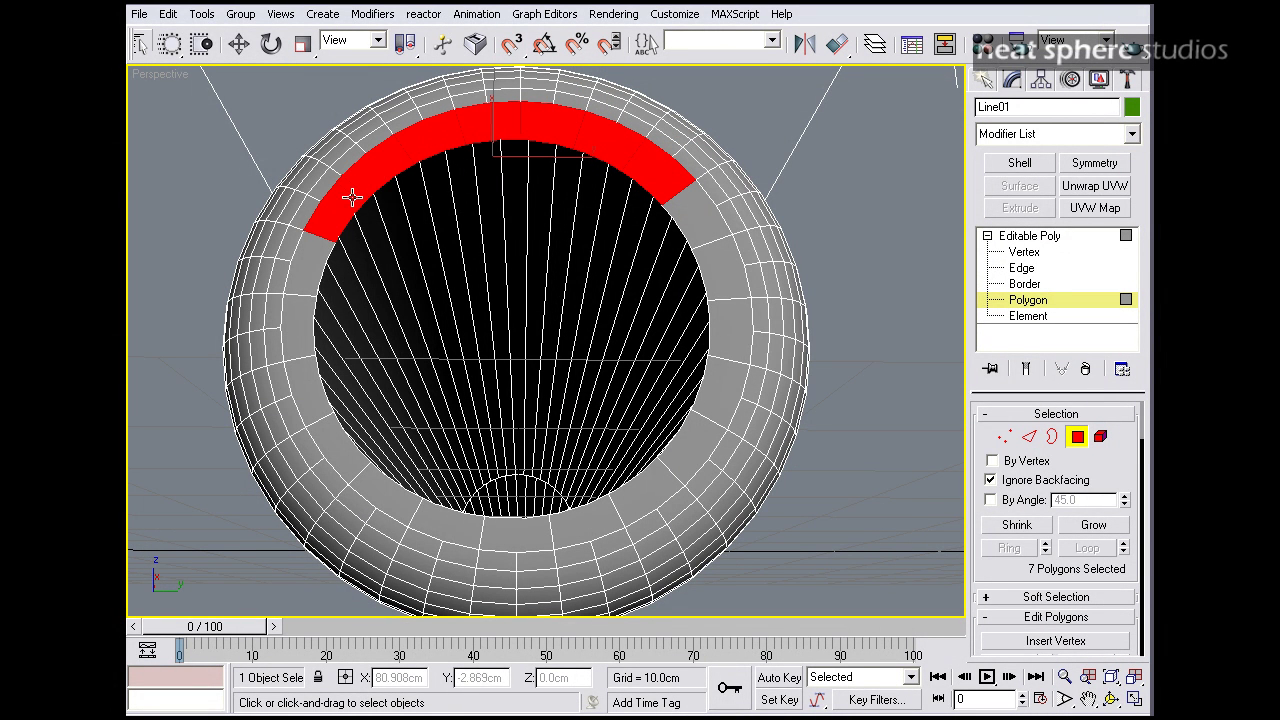
left_click(308, 262, "ctrl")
left_click(305, 322, "ctrl")
left_click(310, 380, "ctrl")
left_click(340, 432, "ctrl")
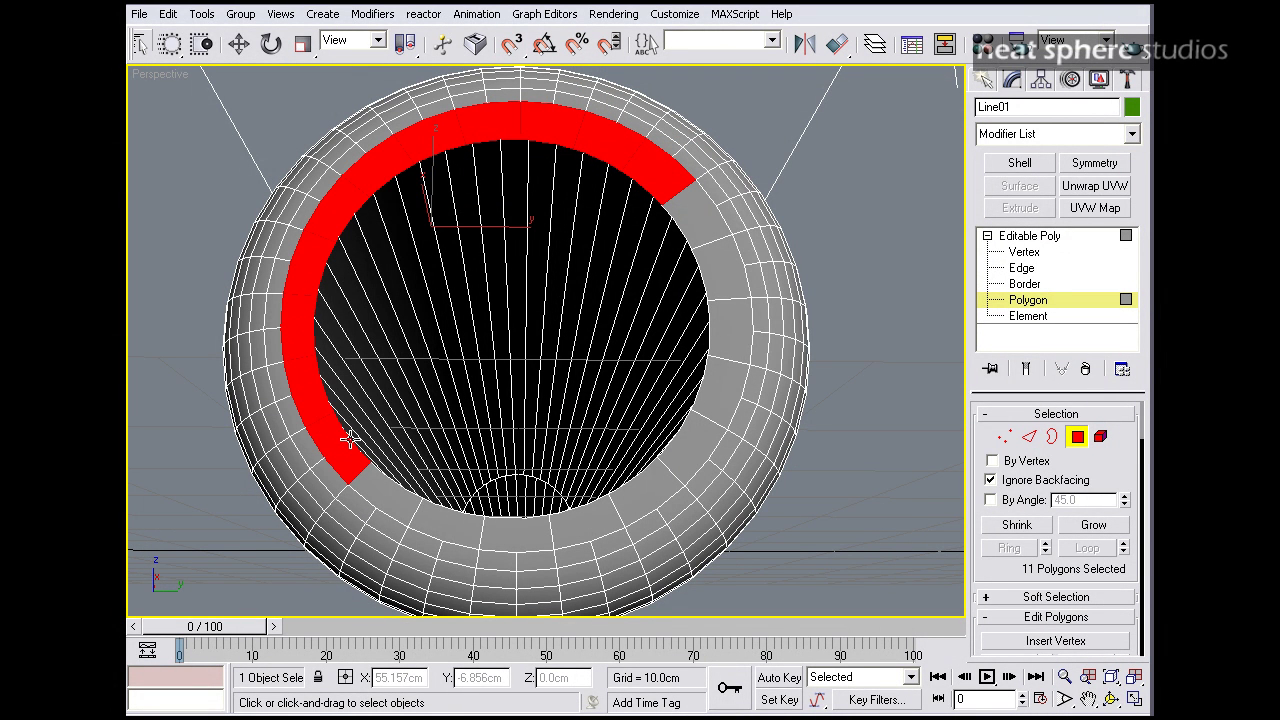
left_click(391, 510, "ctrl")
left_click(452, 526, "ctrl")
left_click(505, 536, "ctrl")
left_click(563, 528, "ctrl")
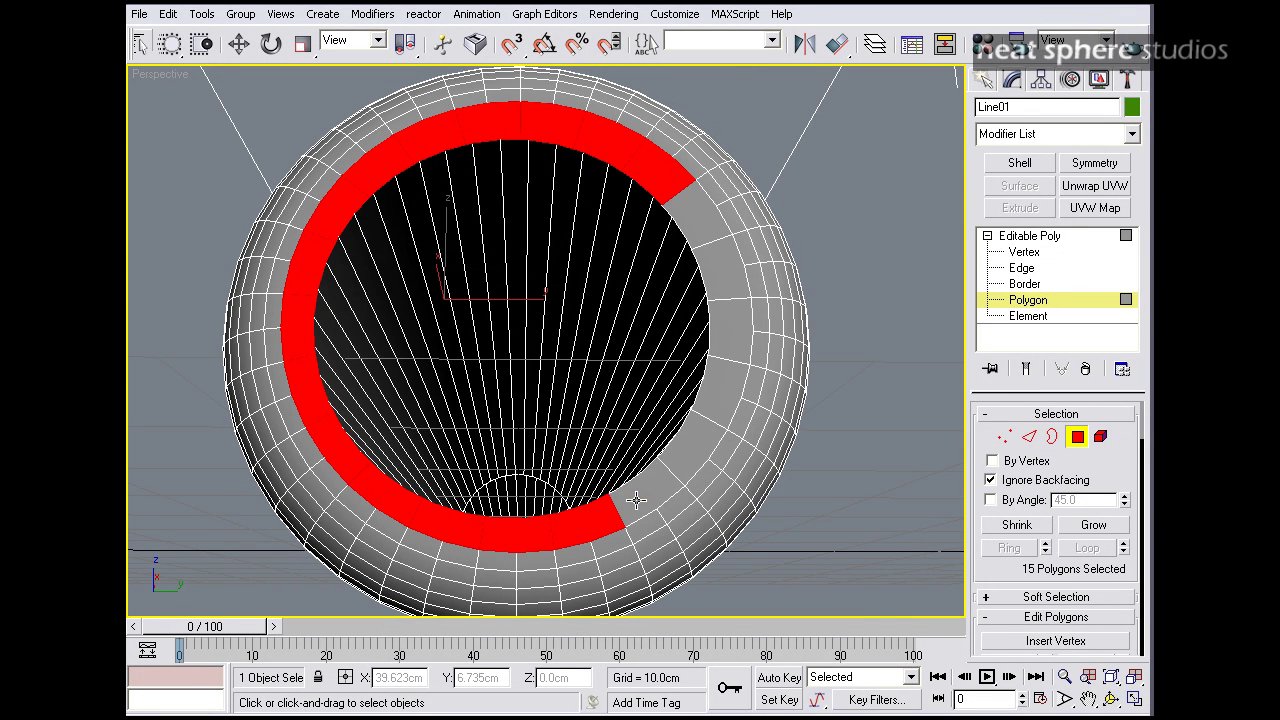
left_click(640, 494, "ctrl")
left_click(700, 438, "ctrl")
left_click(710, 404, "ctrl")
left_click(722, 340, "ctrl")
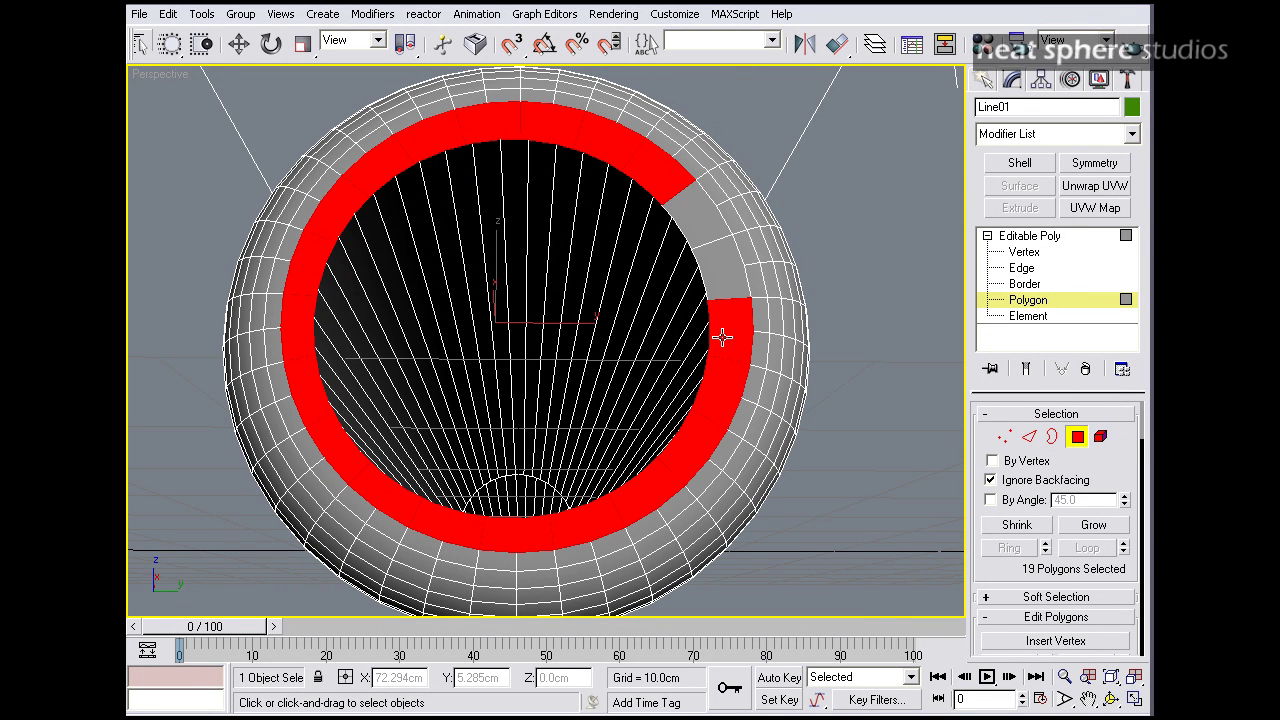
left_click(729, 272, "ctrl")
left_click(700, 217, "ctrl")
key("Delete")
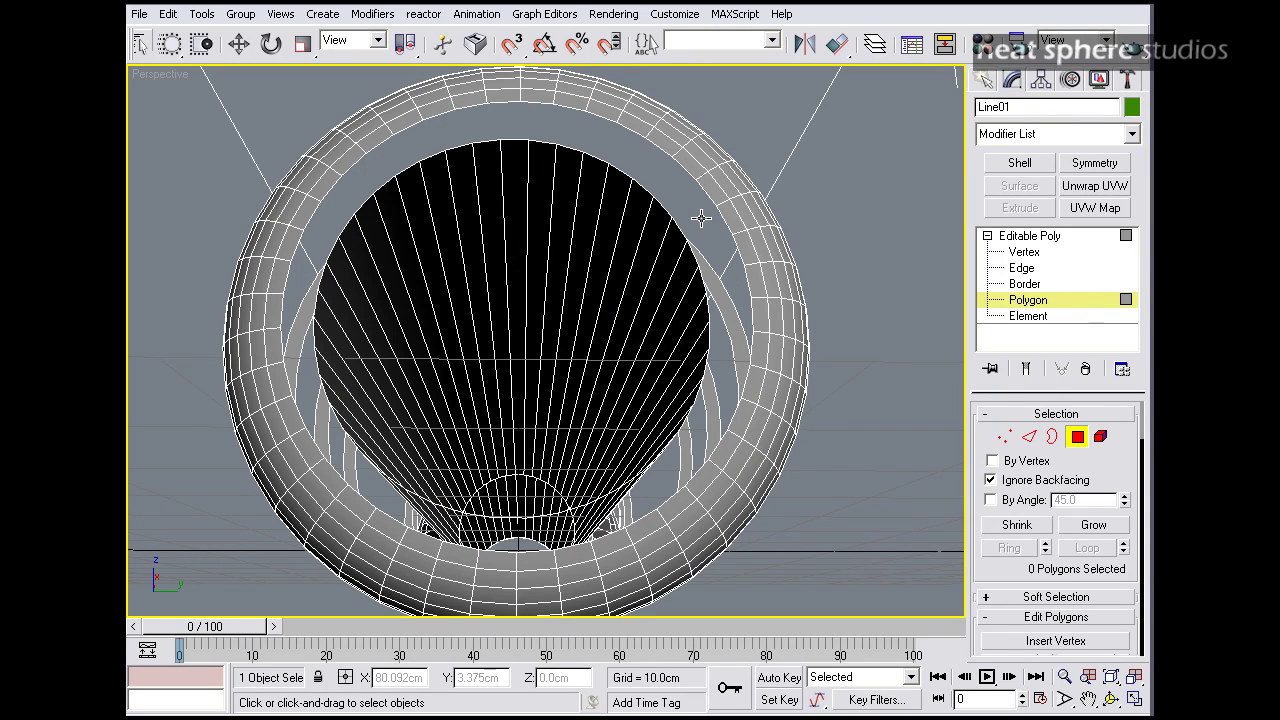
Step: Try to bridge the two open borders at the narrow end with 1 segment
key("3")
key("ctrl+a")
left_click(639, 187)
left_click(685, 170, "ctrl")
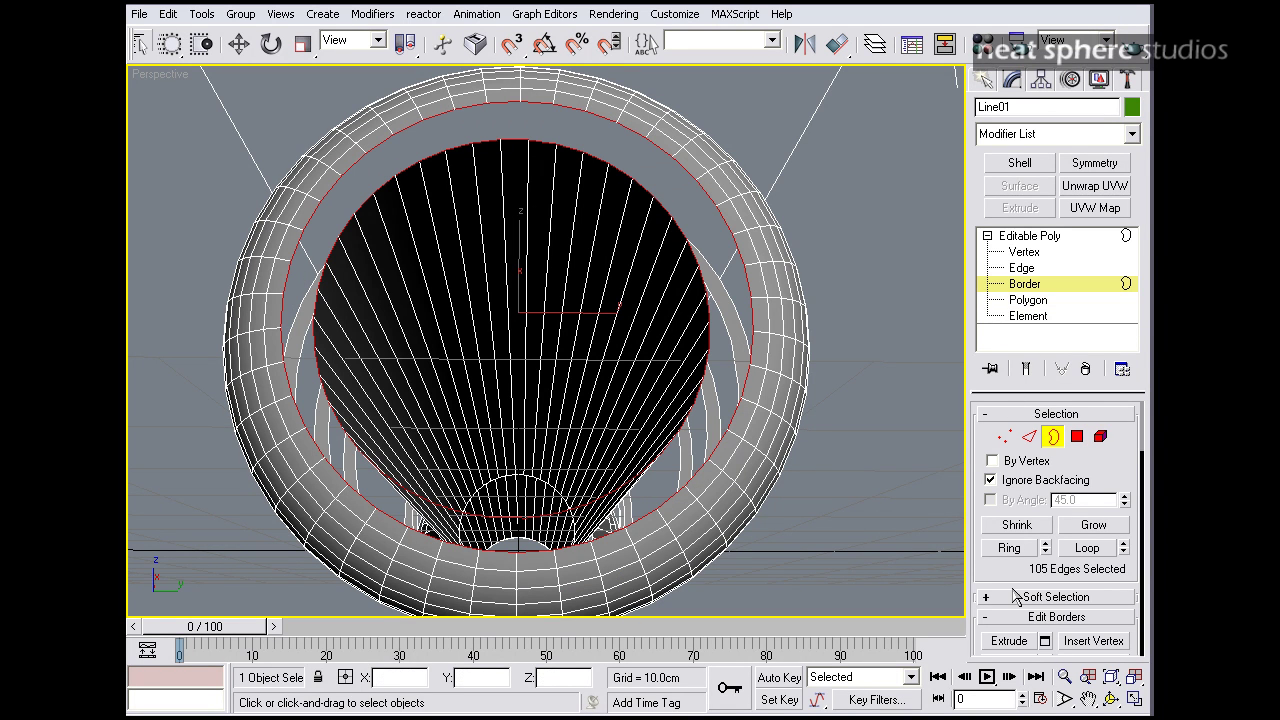
scroll(1007, 540, "down", 5)
left_click(1045, 534)
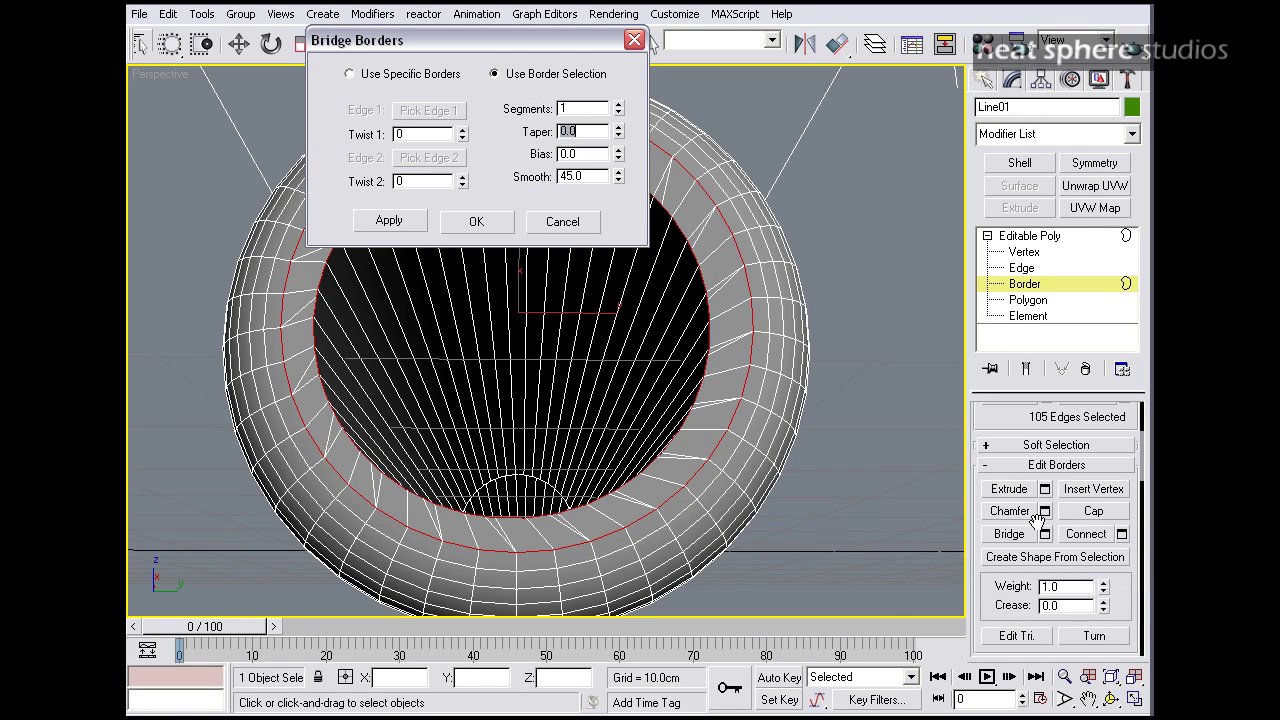
middle_click_drag(727, 332, 843, 374, "alt")
left_click(563, 222)
Step: Switch to vertex editing at the narrow end and change the selection region to rectangular
left_click(1022, 253)
middle_click_drag(866, 277, 866, 280, "ctrl+alt")
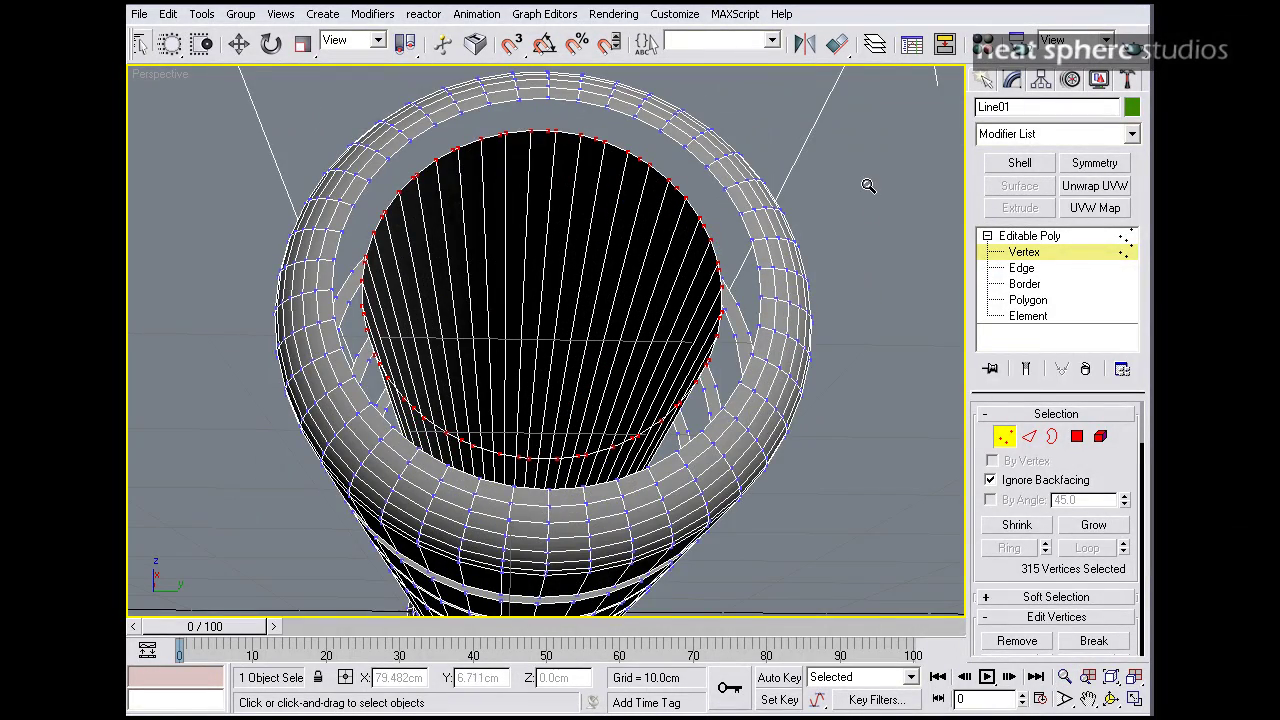
middle_click_drag(853, 205, 876, 144, "alt")
left_click(350, 590)
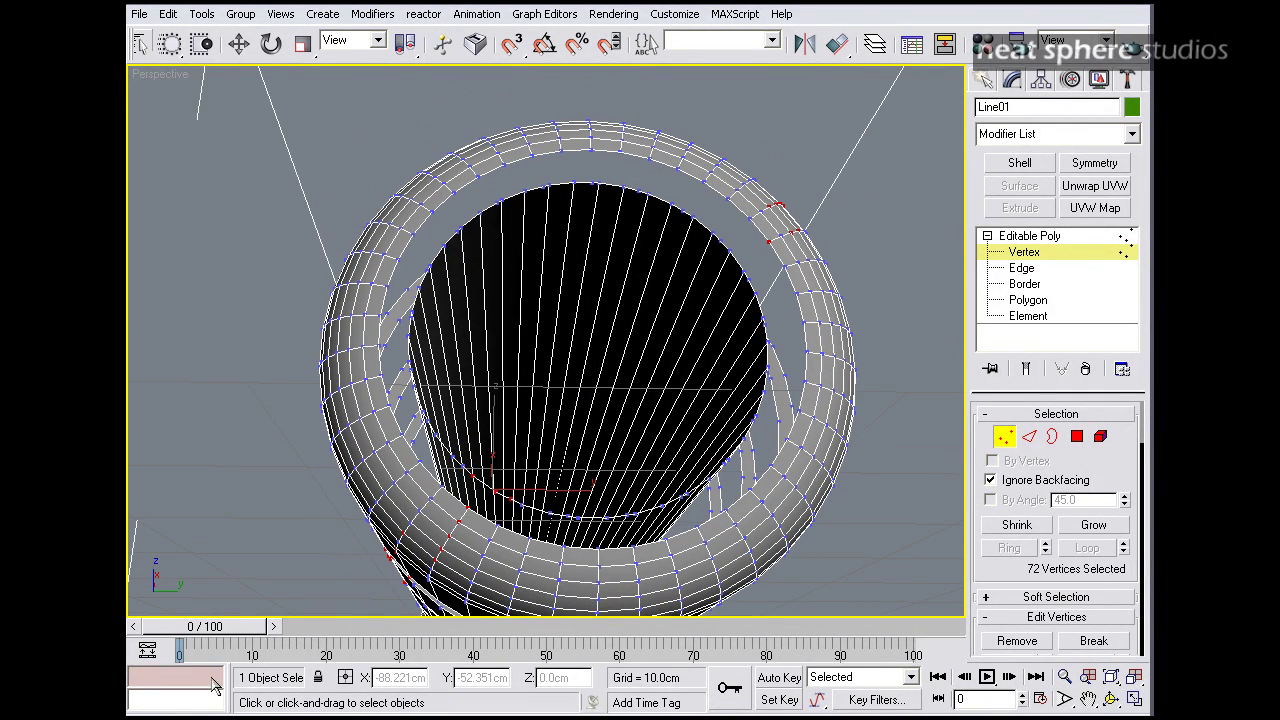
left_click_drag(169, 43, 178, 78)
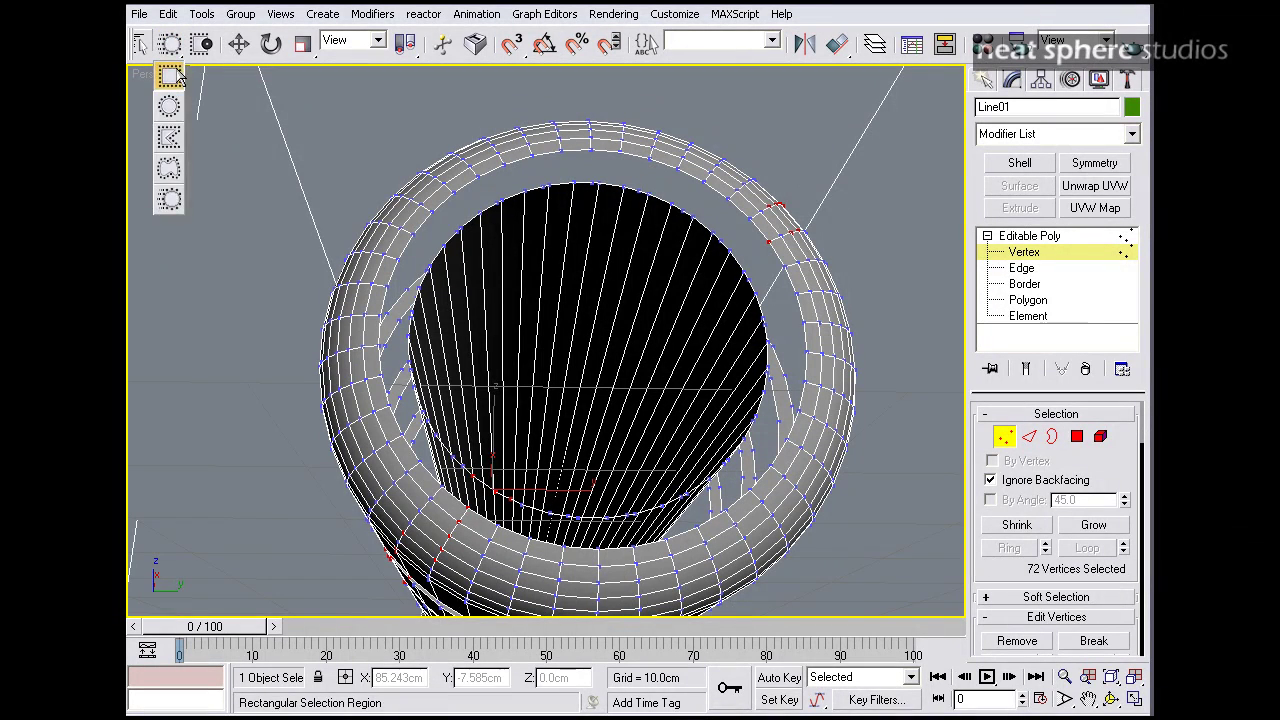
Step: Try welding all vertices of the tube with a 0.1 cm threshold, and look closely at the bore border's vertices
key("ctrl+a")
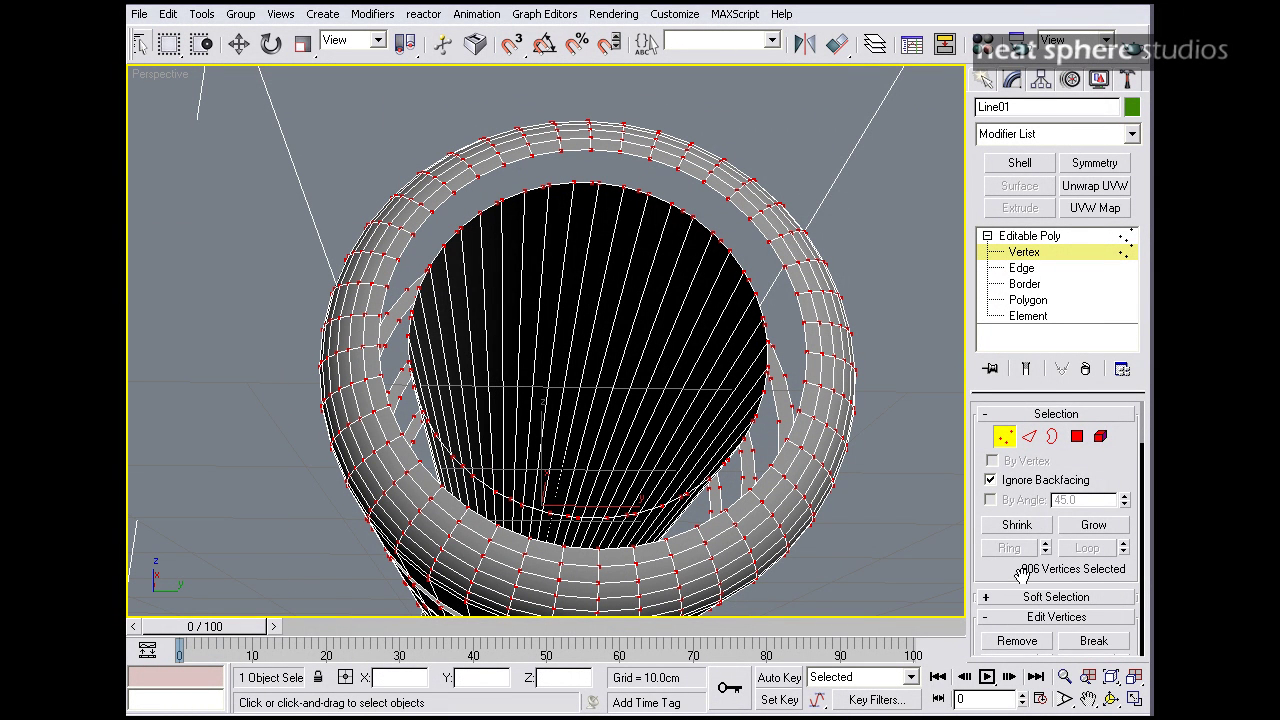
scroll(1014, 523, "down", 5)
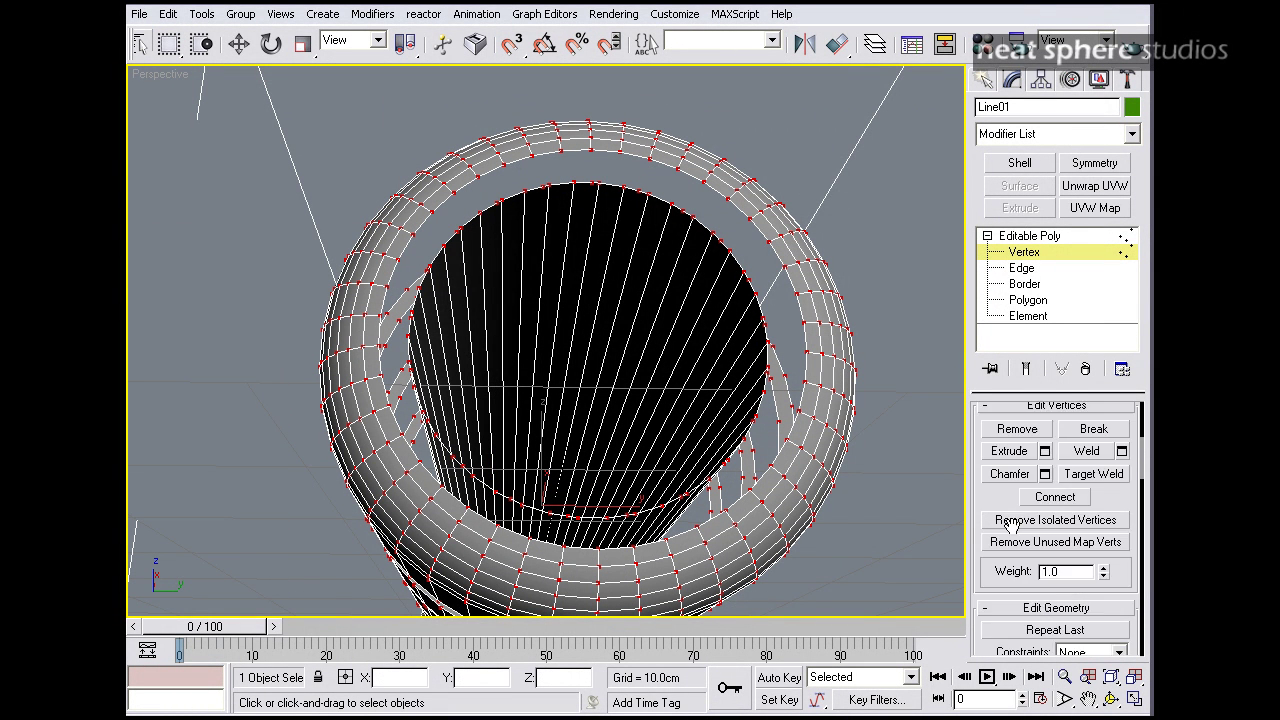
left_click(1121, 447)
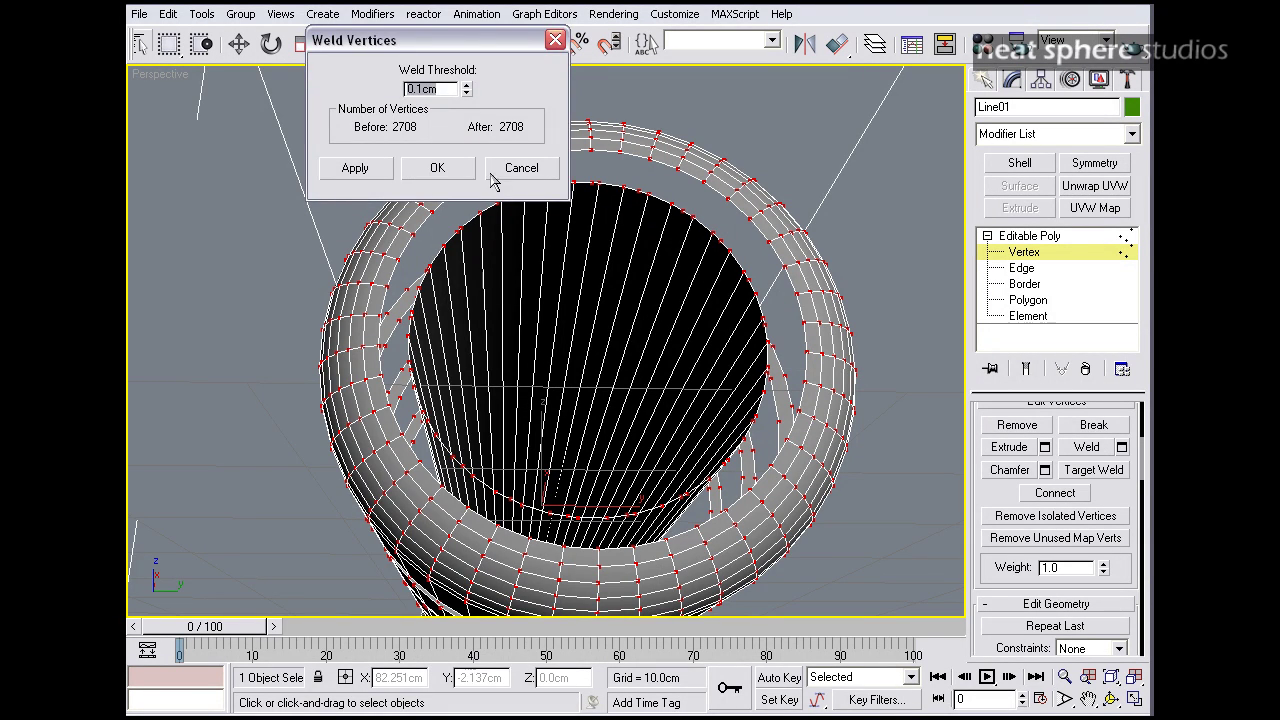
left_click(529, 174)
middle_click_drag(573, 205, 588, 236, "alt")
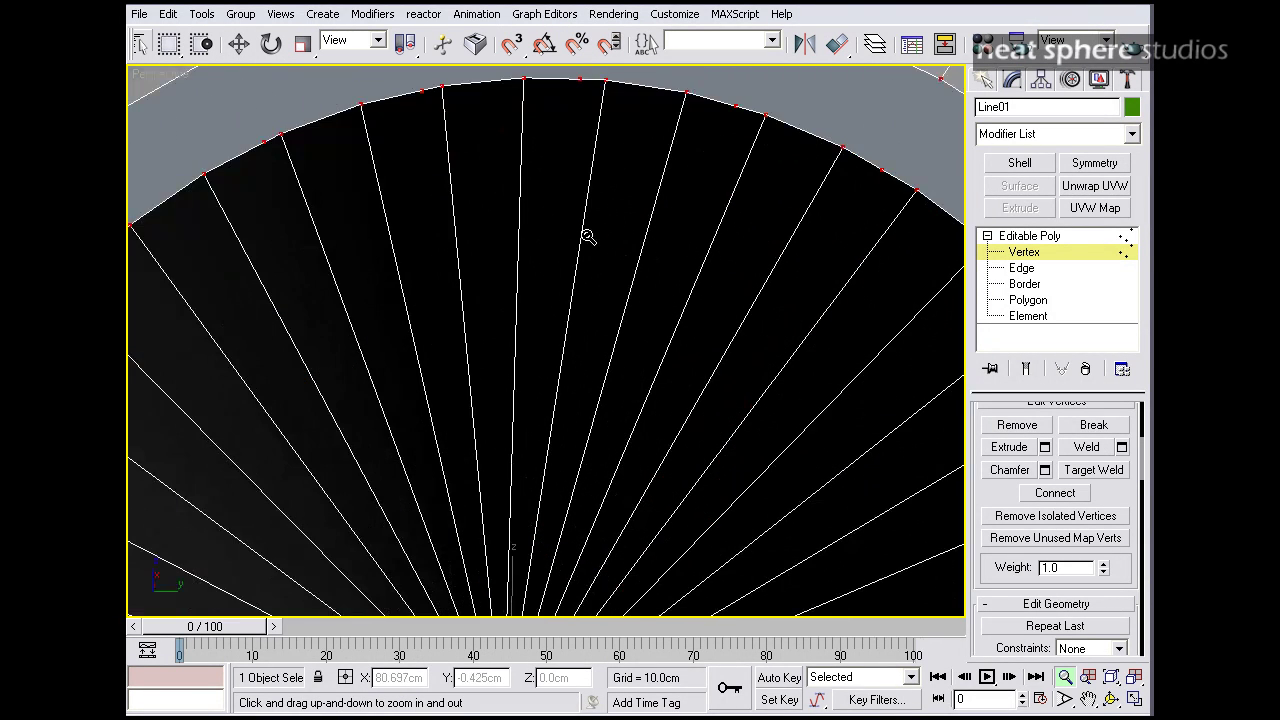
Step: Clear the vertex selection and activate Target Weld for the closely spaced vertices on the bore border
scroll(587, 205, "down", 5)
right_click(626, 177)
left_click(626, 175)
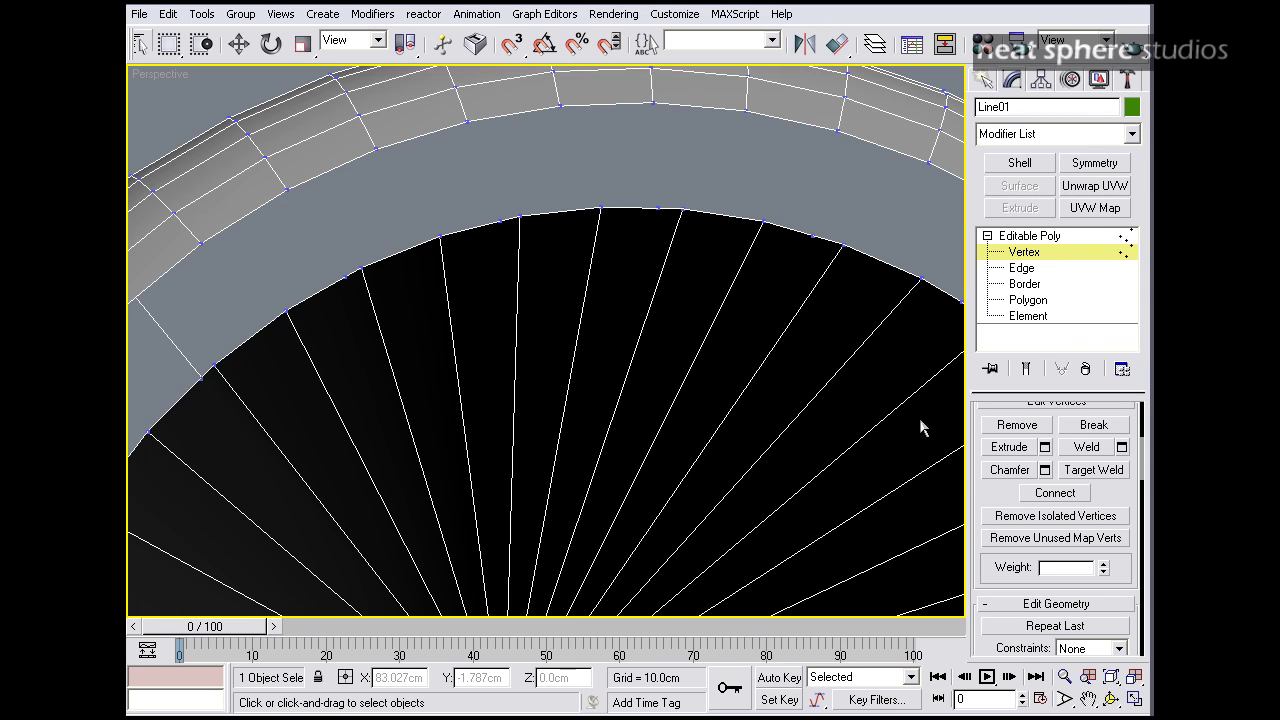
left_click(1086, 470)
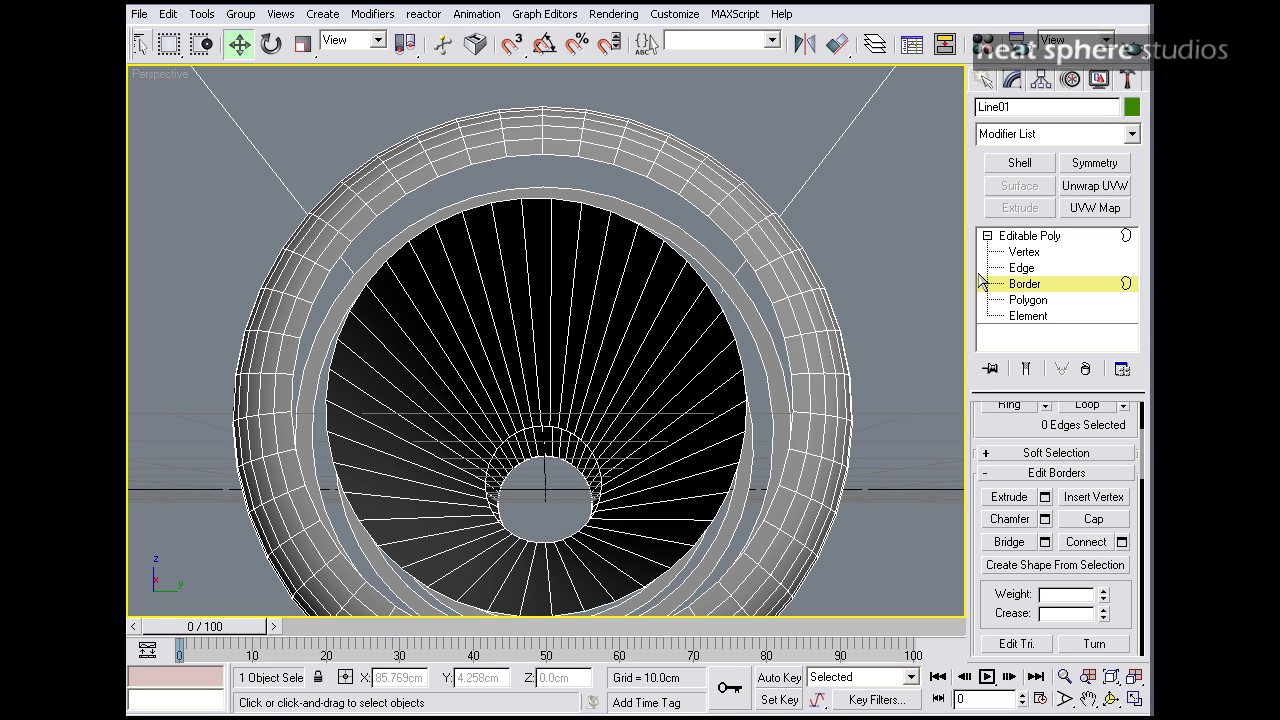
Step: Select both open borders at the narrow end, the bore's edge and the outer rim's inner edge
left_click(694, 271)
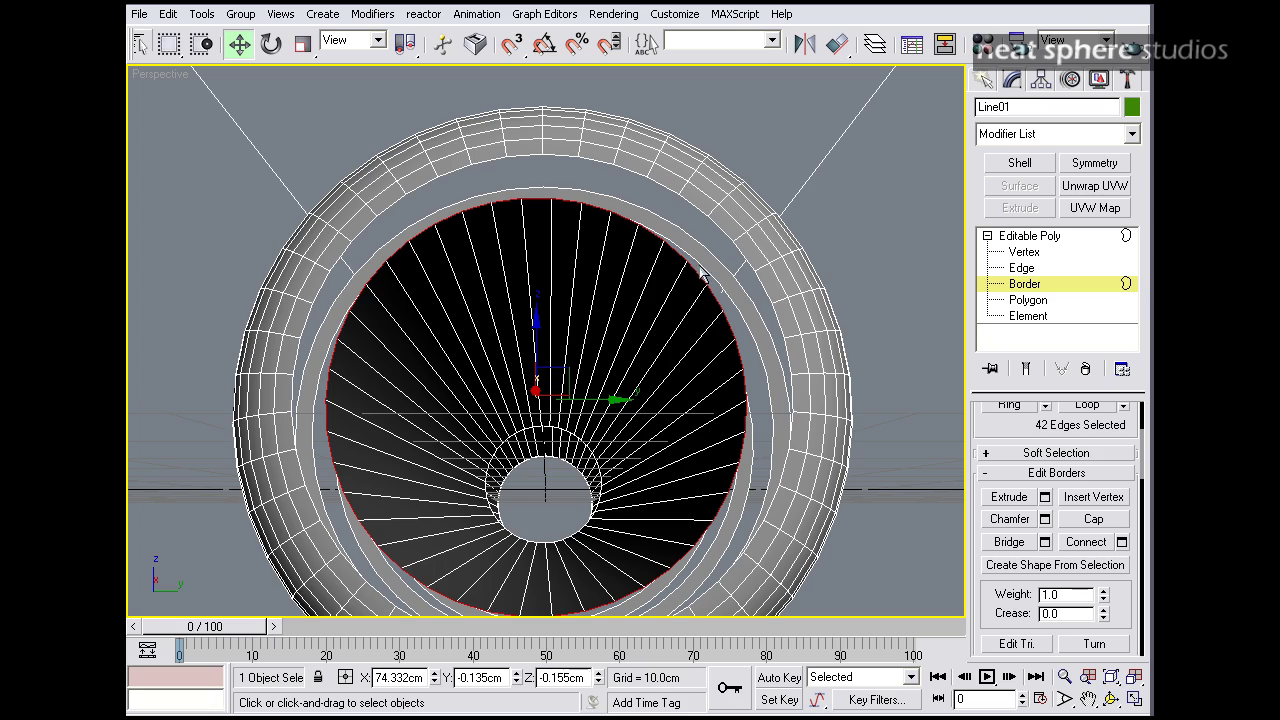
left_click(721, 228, "ctrl")
middle_click_drag(734, 277, 735, 191, "alt")
key("alt+z")
scroll(744, 184, "down", 2)
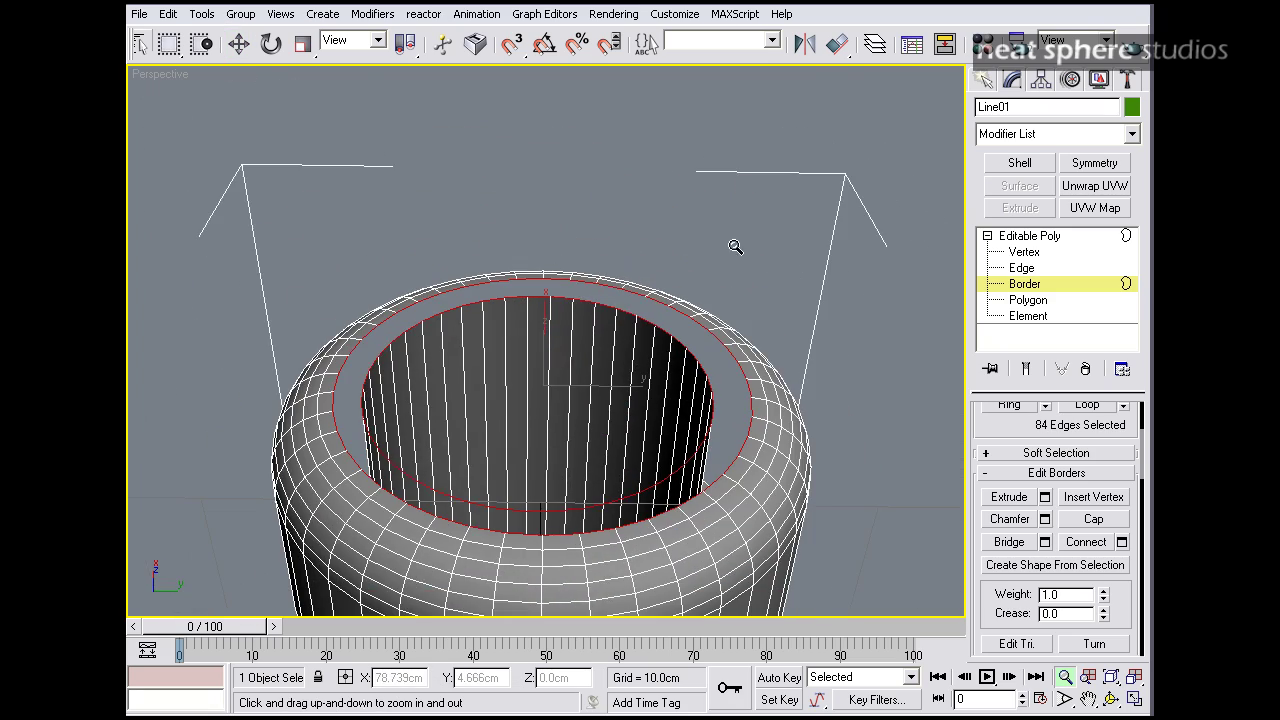
scroll(740, 242, "up", 3)
scroll(760, 243, "down", 2)
scroll(760, 243, "up", 1)
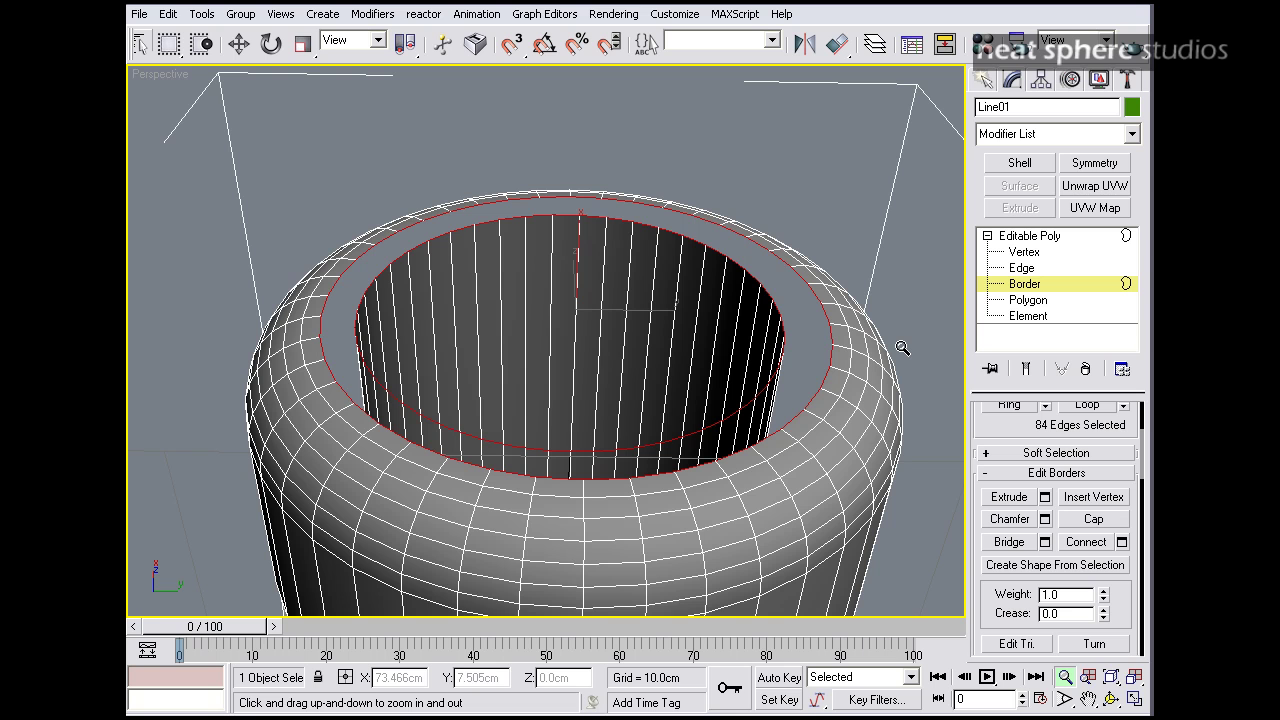
Step: Bridge the two selected borders with 1 segment and a smooth value of 45 to close the rim
left_click(1044, 542)
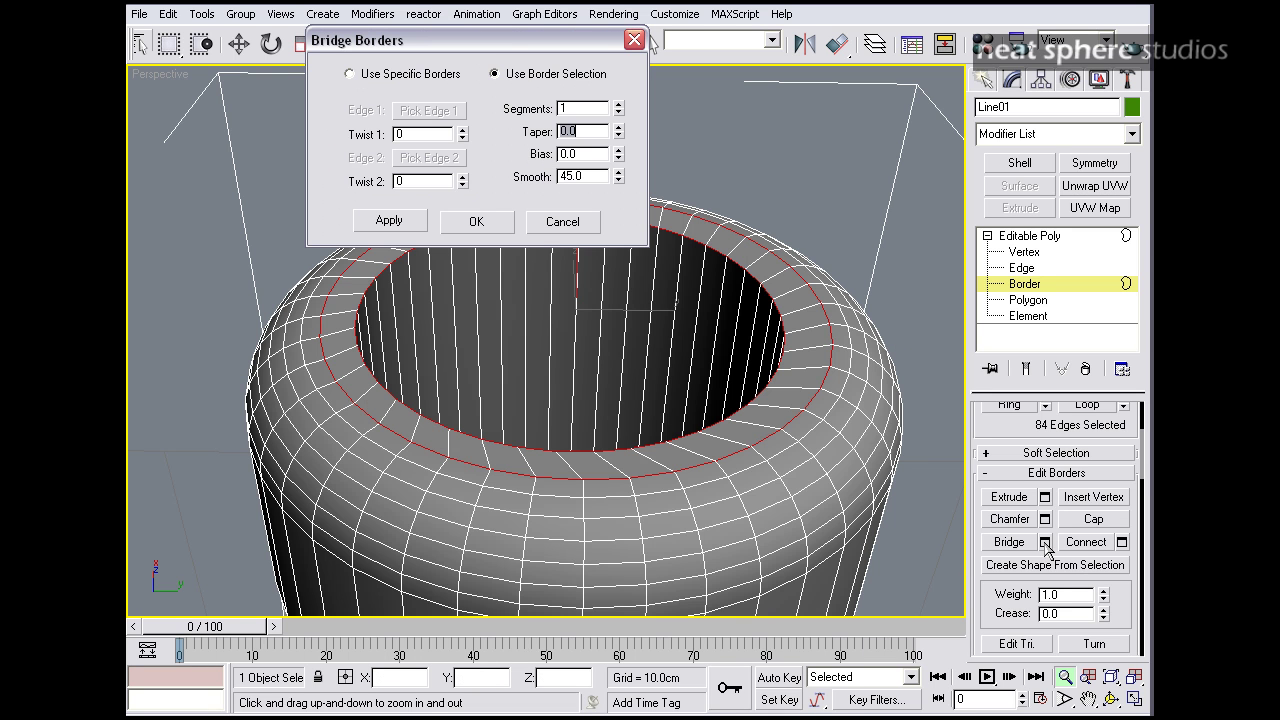
left_click(482, 232)
left_click_drag(588, 173, 585, 258)
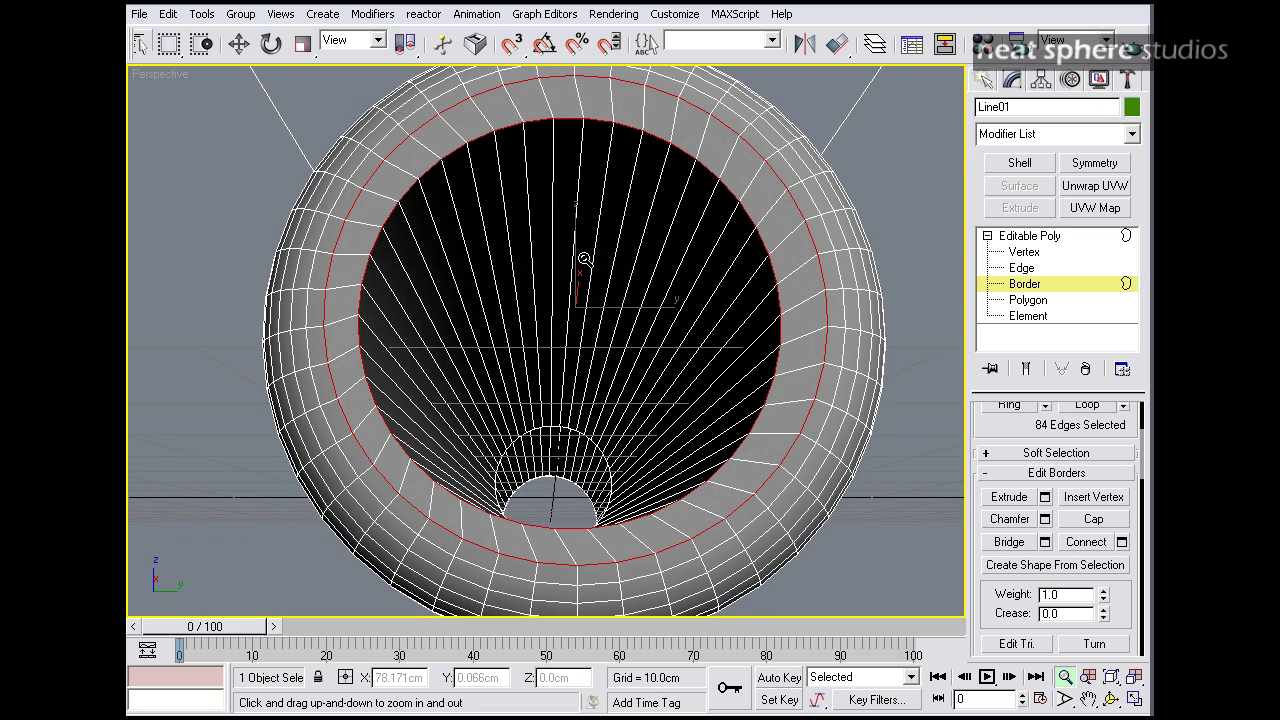
Step: Select the edge loop around the bore opening and rotate it slightly to straighten the rim's connecting edges
key("e")
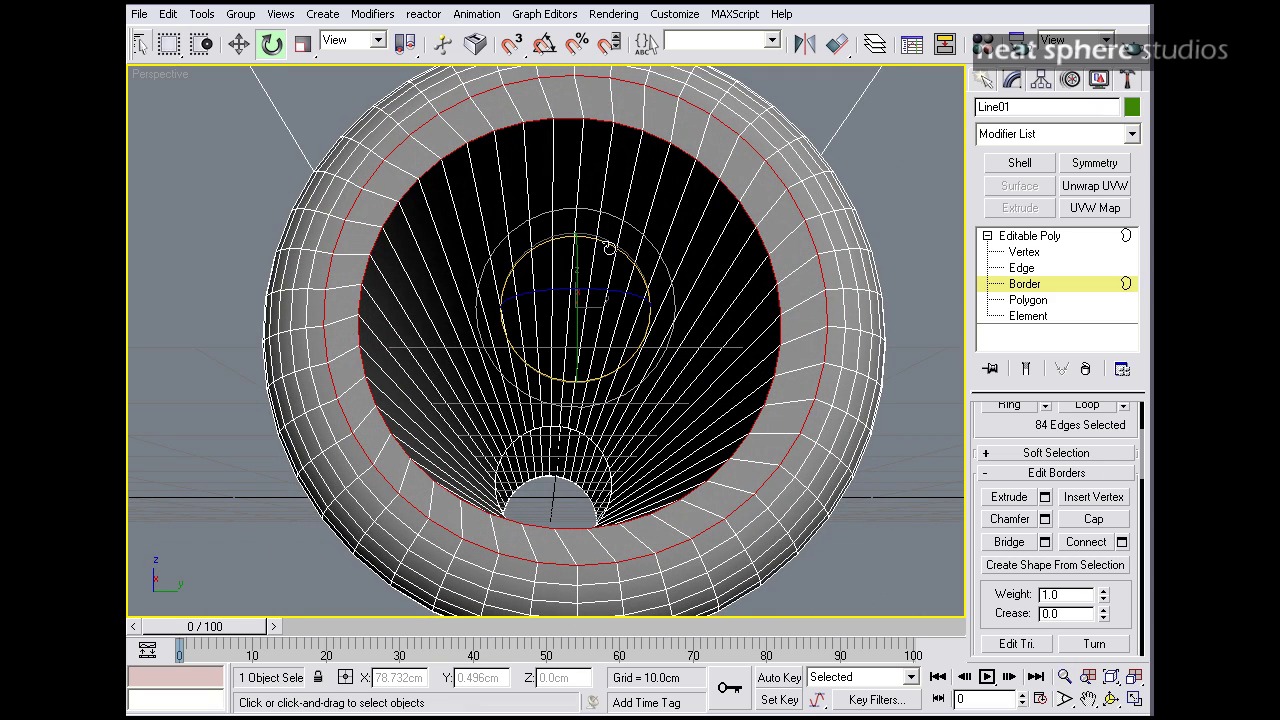
left_click(856, 140)
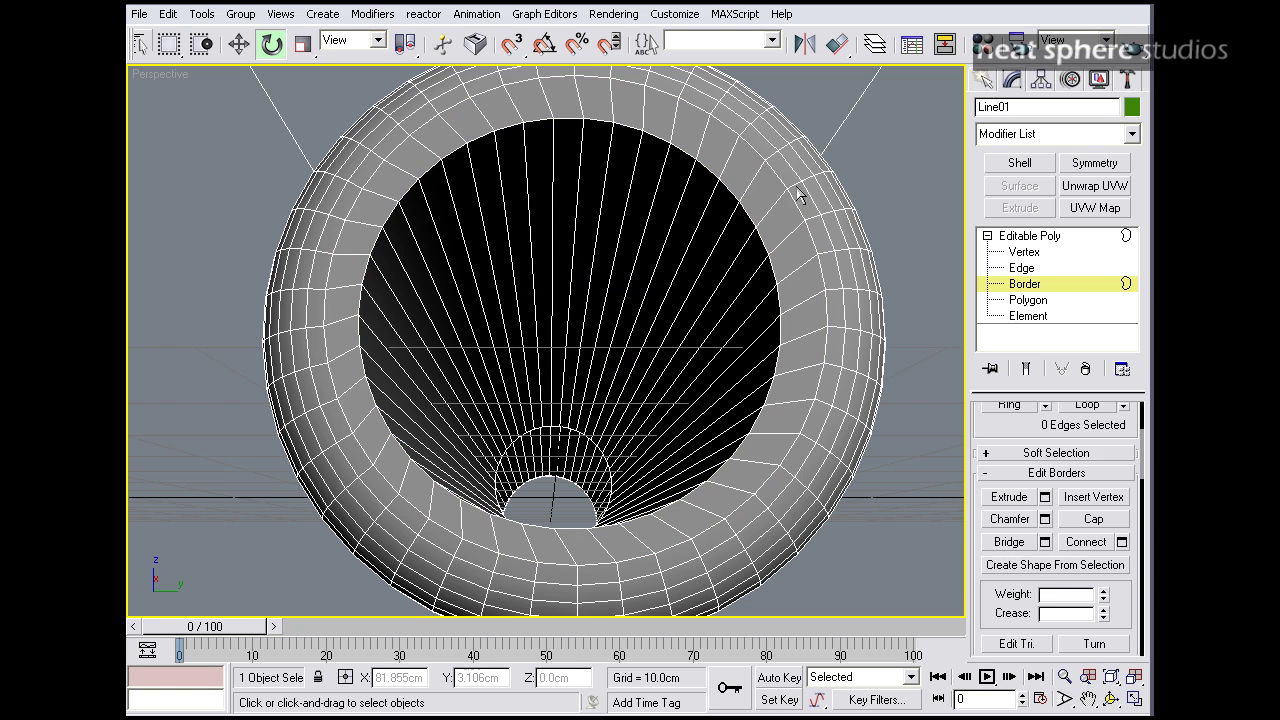
left_click(1023, 269)
left_click(760, 236)
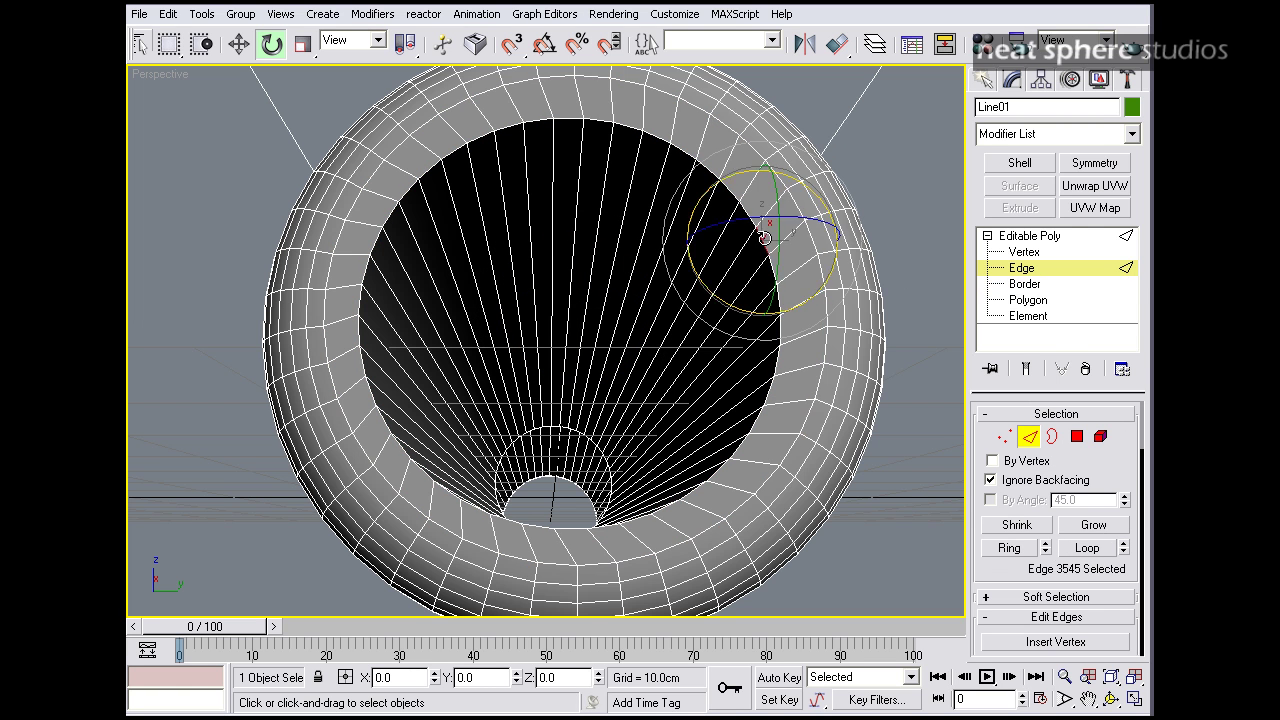
left_click(1086, 548)
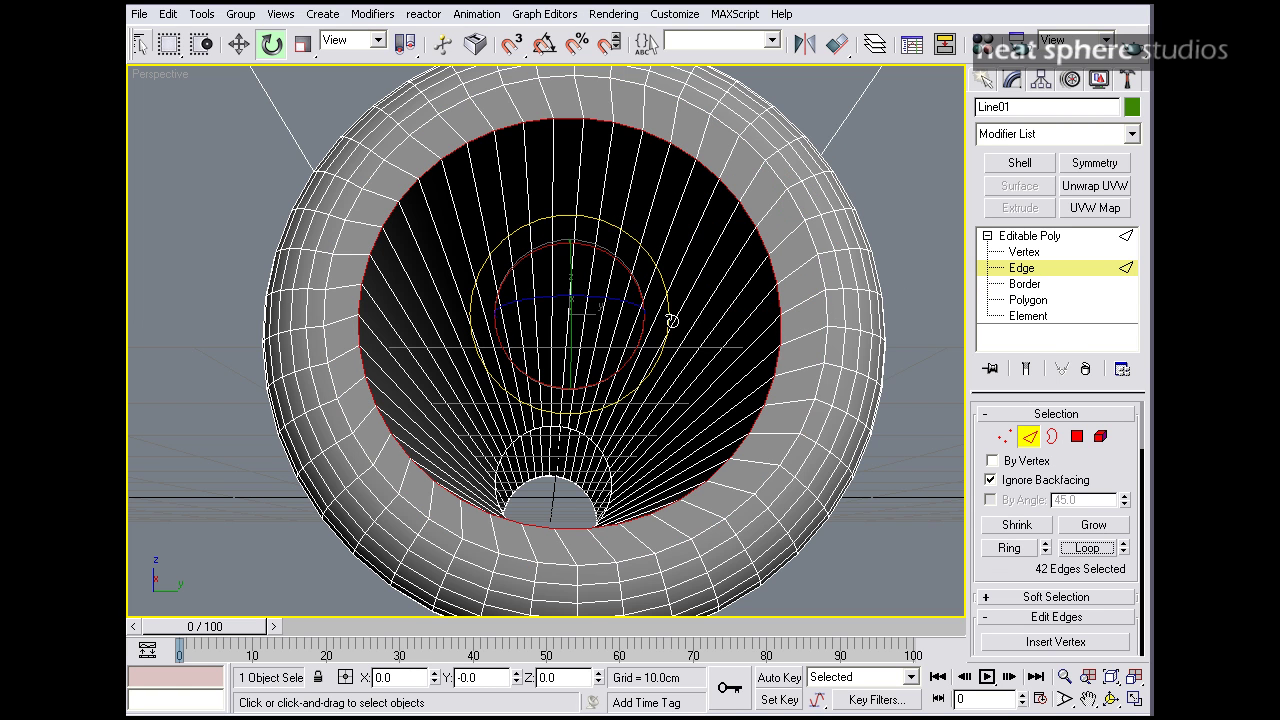
left_click_drag(634, 283, 633, 273)
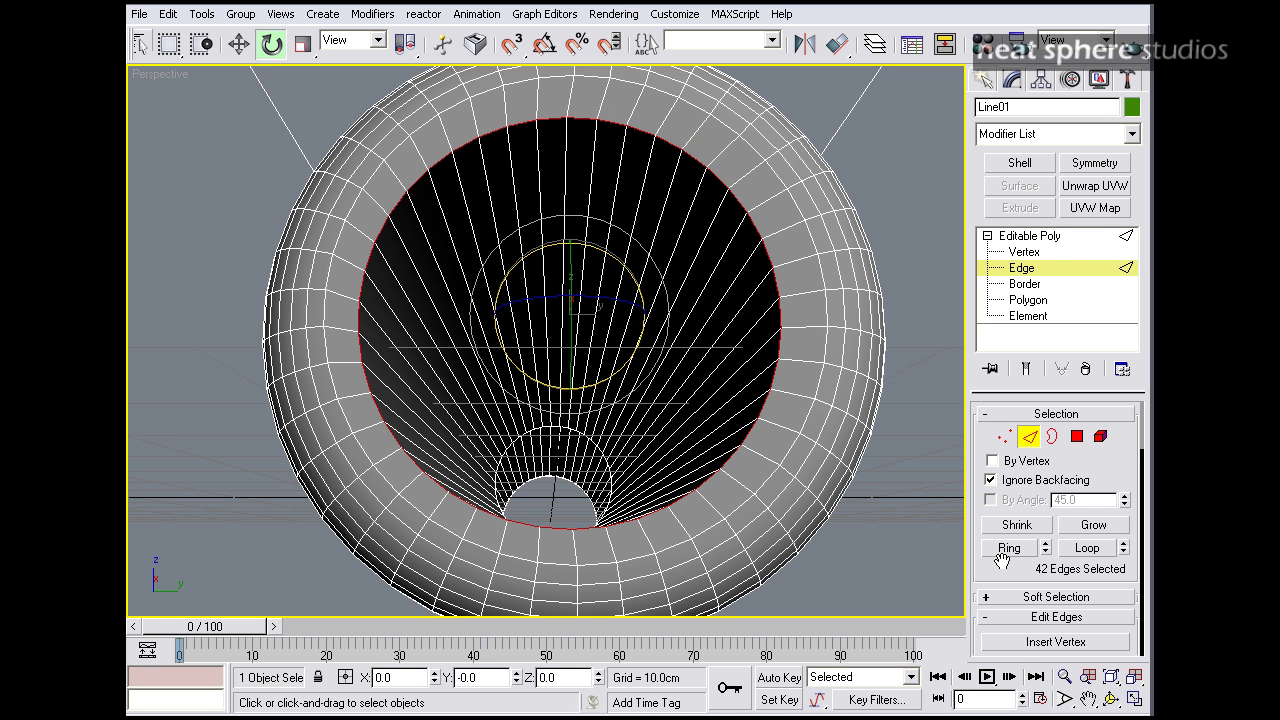
Step: Chamfer the bore's edge loop by 0.17 cm and apply a second, smaller chamfer to the resulting edges
scroll(1001, 558, "down", 5)
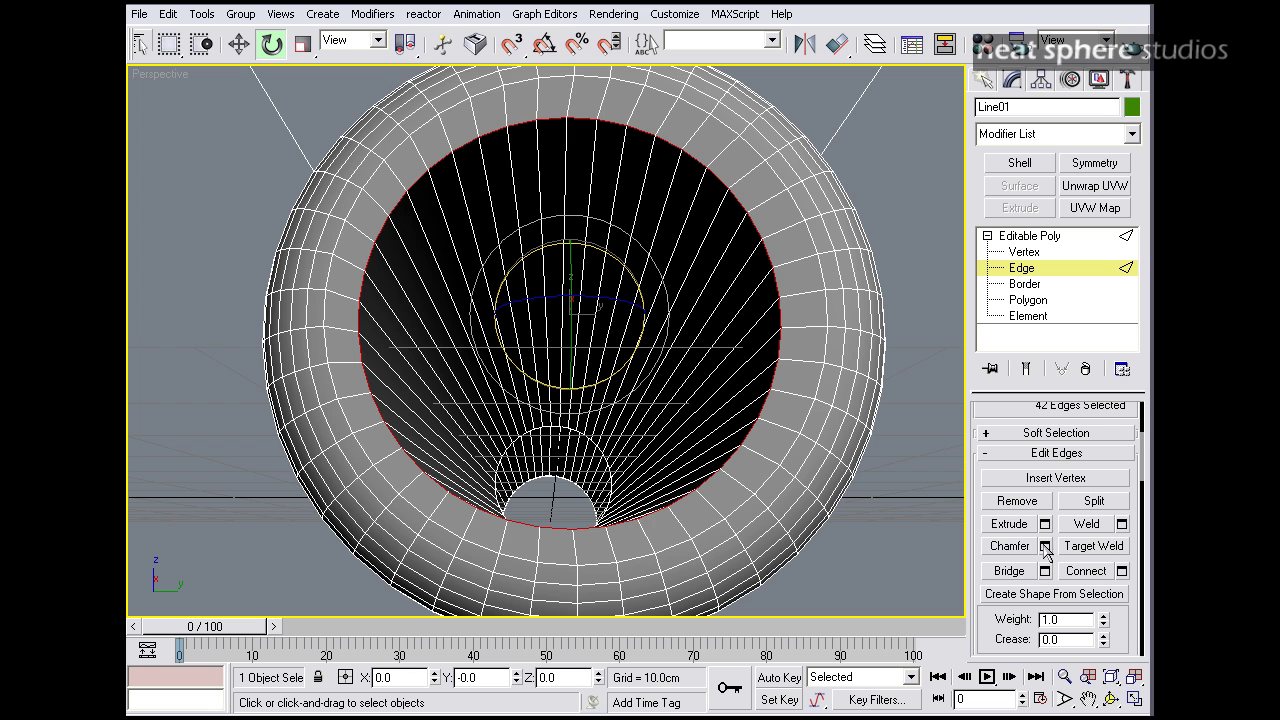
left_click(1044, 546)
mouse_move(401, 92)
left_mouse_down()
mouse_move(405, 70)
mouse_move(407, 85)
left_mouse_up()
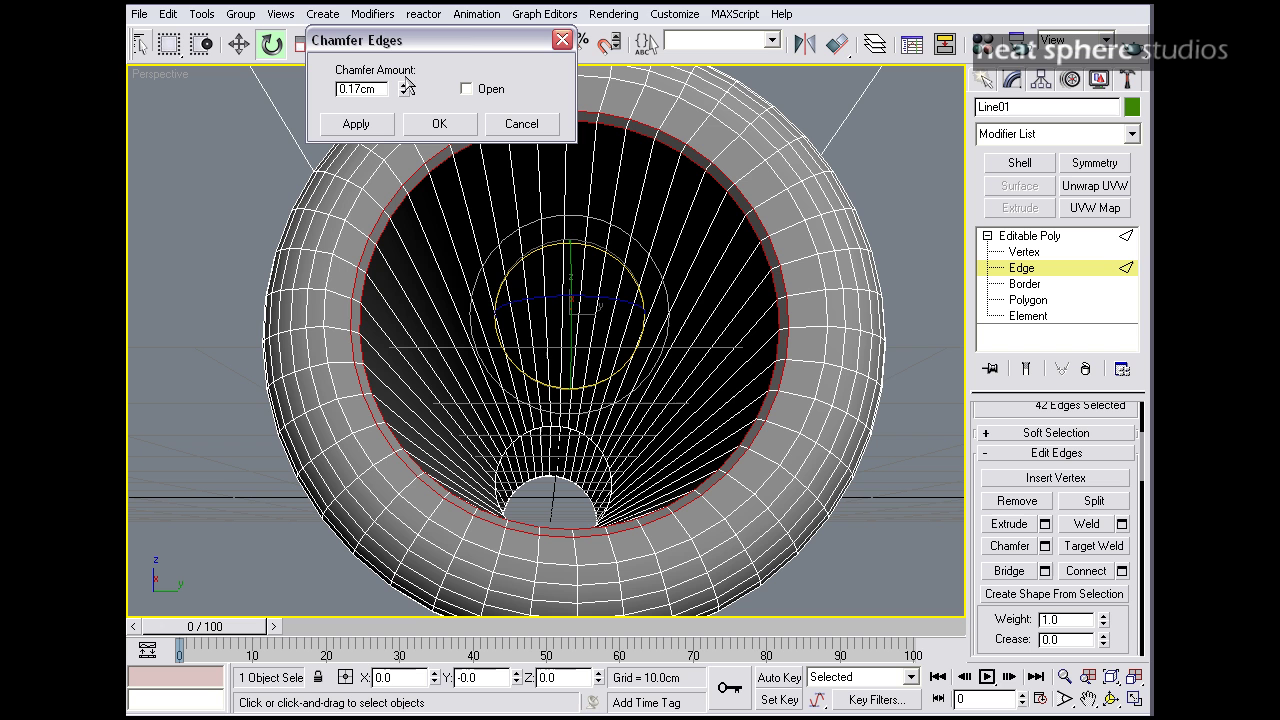
left_click(356, 124)
left_click_drag(404, 92, 401, 103)
left_click(439, 124)
middle_click_drag(440, 140, 454, 223, "alt")
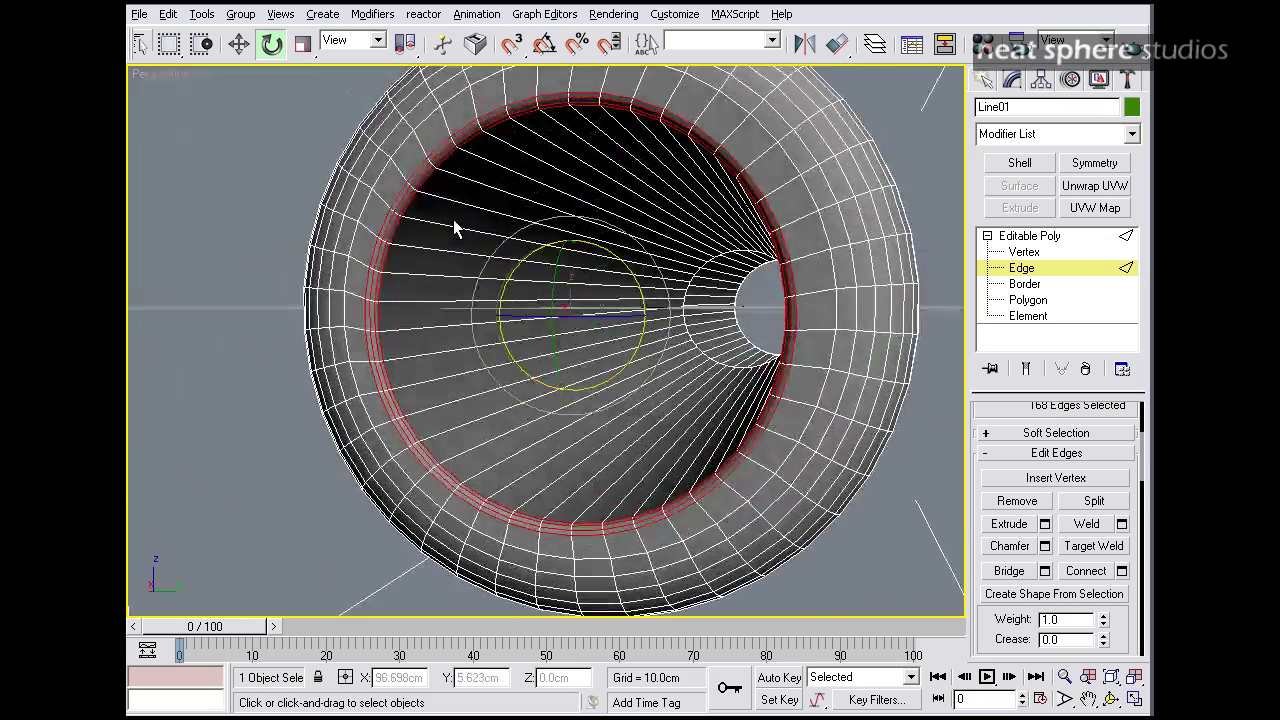
Step: Leave edge editing, display the whole tube shaded, and examine it from both ends
left_click(1029, 235)
key("alt+z")
left_click_drag(794, 166, 757, 206)
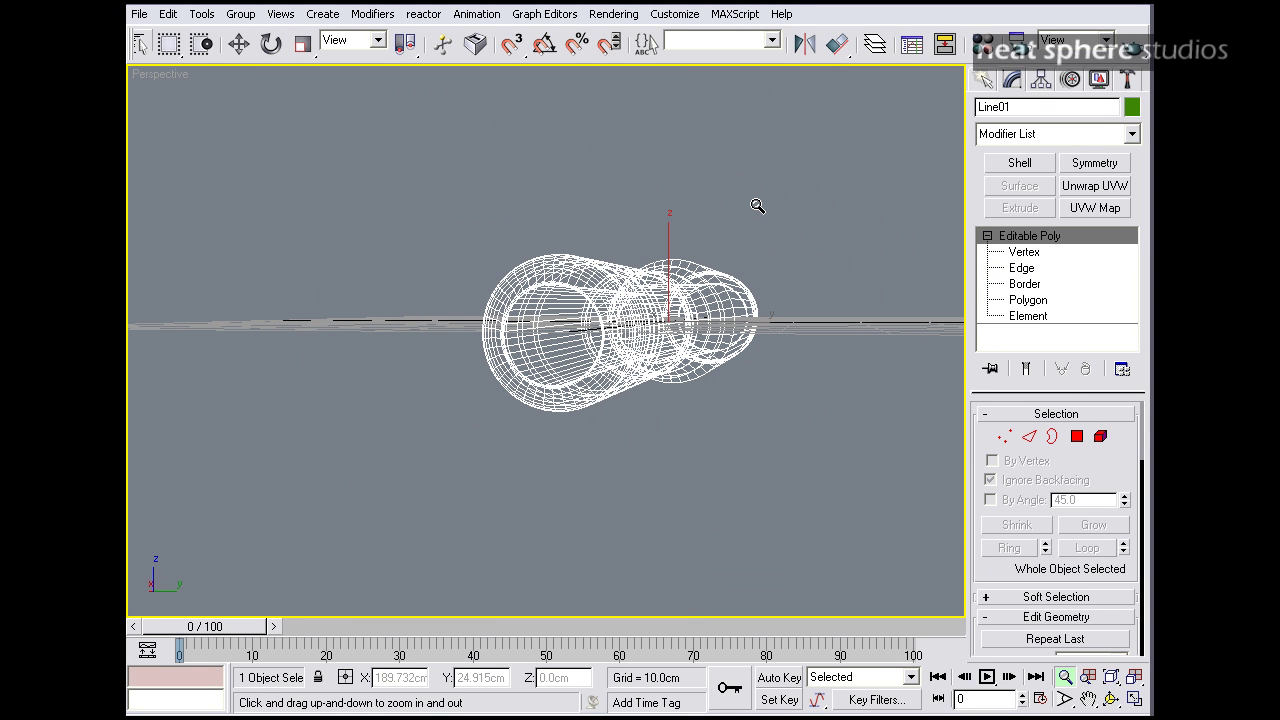
key("F3")
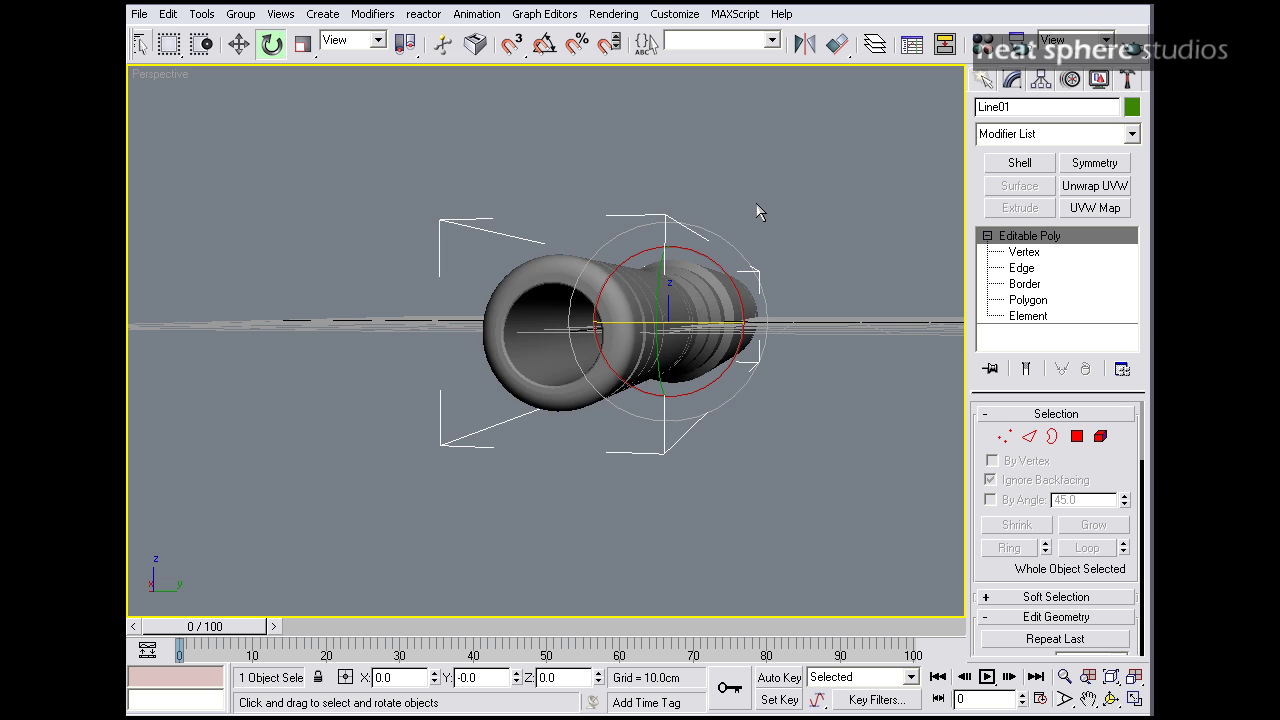
middle_click_drag(523, 277, 623, 280, "alt")
key("alt+z")
left_click_drag(676, 206, 725, 275)
middle_click_drag(759, 279, 522, 231)
scroll(586, 263, "up", 5)
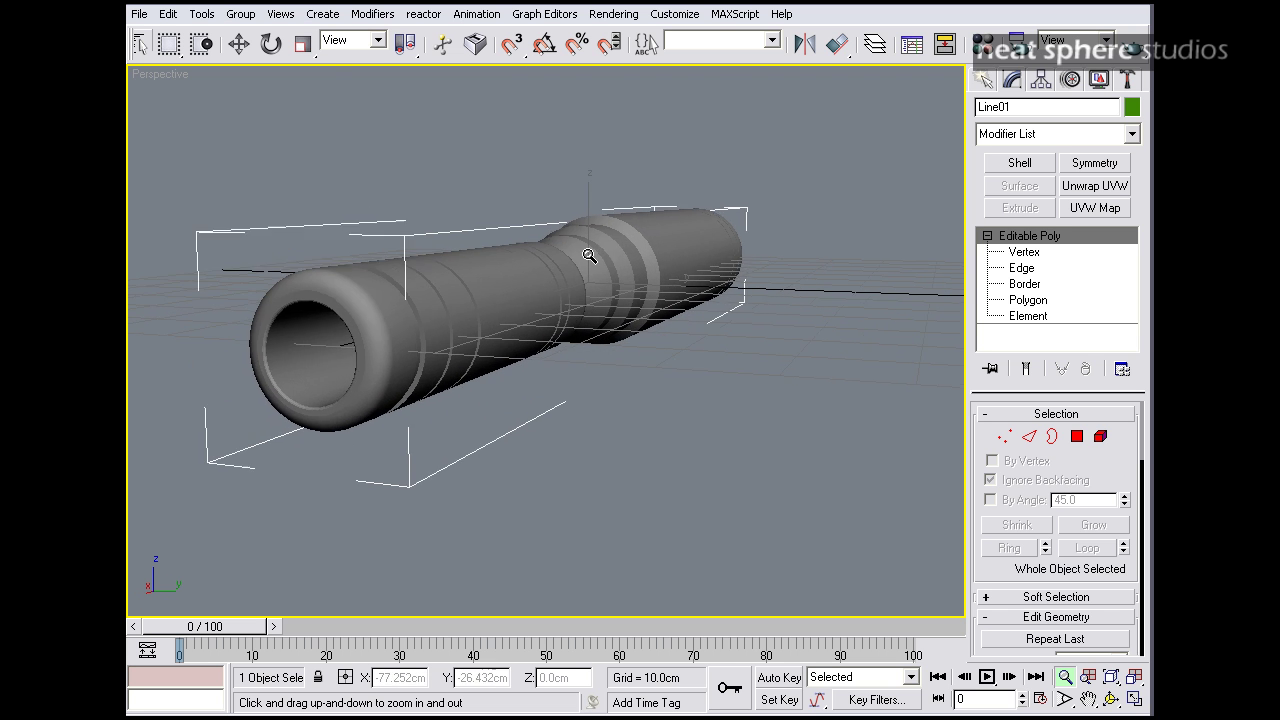
scroll(762, 278, "up", 3)
middle_click_drag(694, 274, 683, 206, "alt")
Step: Move the tube in the Front view onto the rifle's scope in the reference image, to about X 75.3 cm, Z 28.5 cm
key("alt+w")
right_click(738, 207)
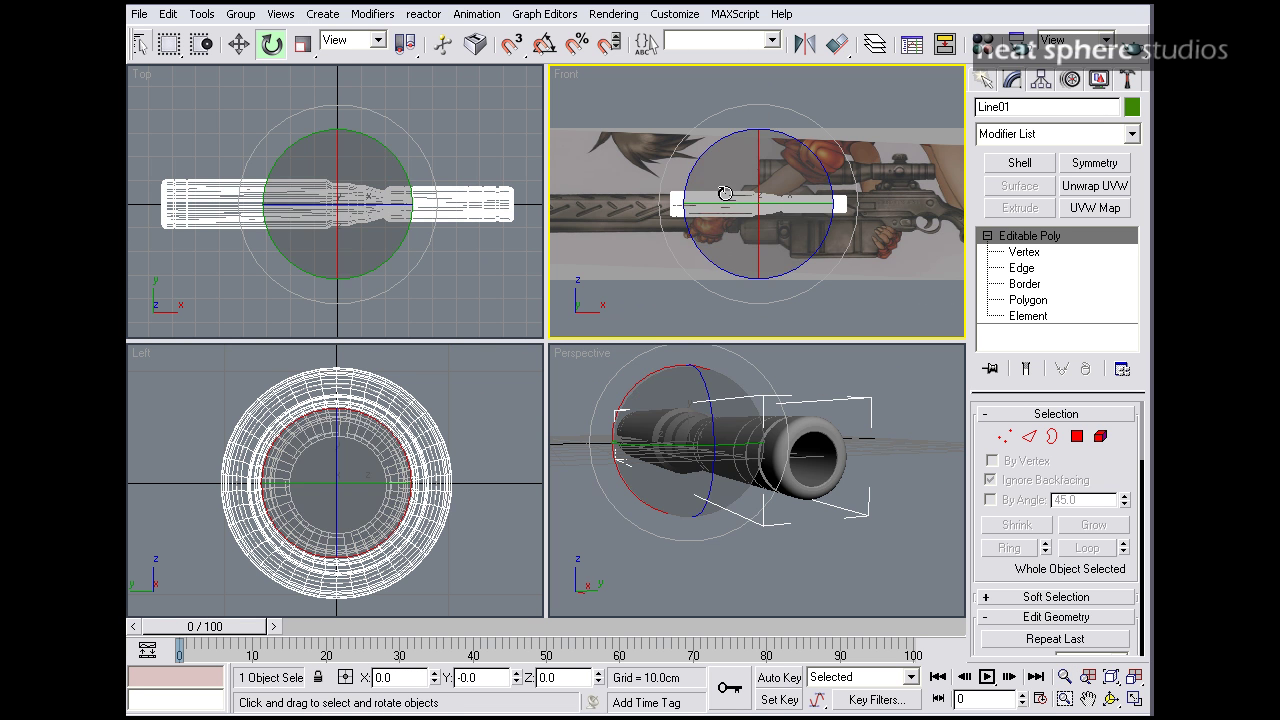
left_click(238, 43)
middle_click_drag(782, 237, 758, 257)
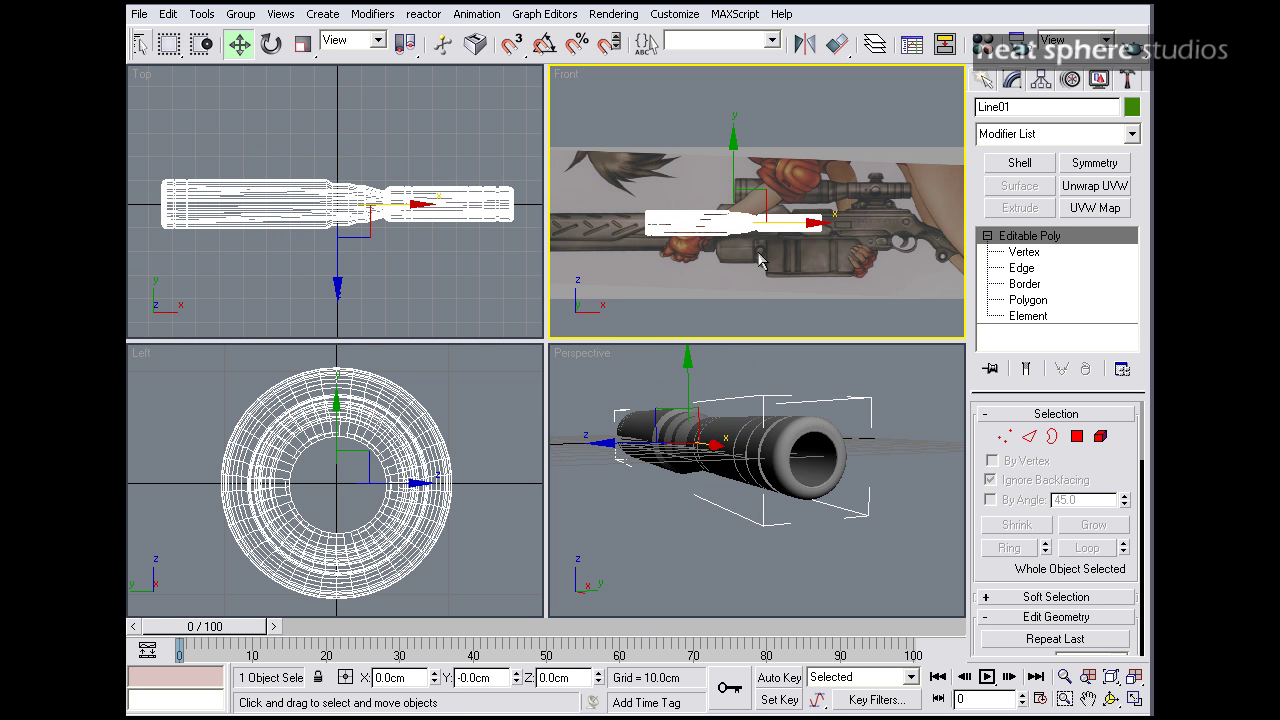
key("alt+w")
key("alt+z")
left_click_drag(709, 300, 700, 277)
middle_click_drag(700, 277, 622, 287)
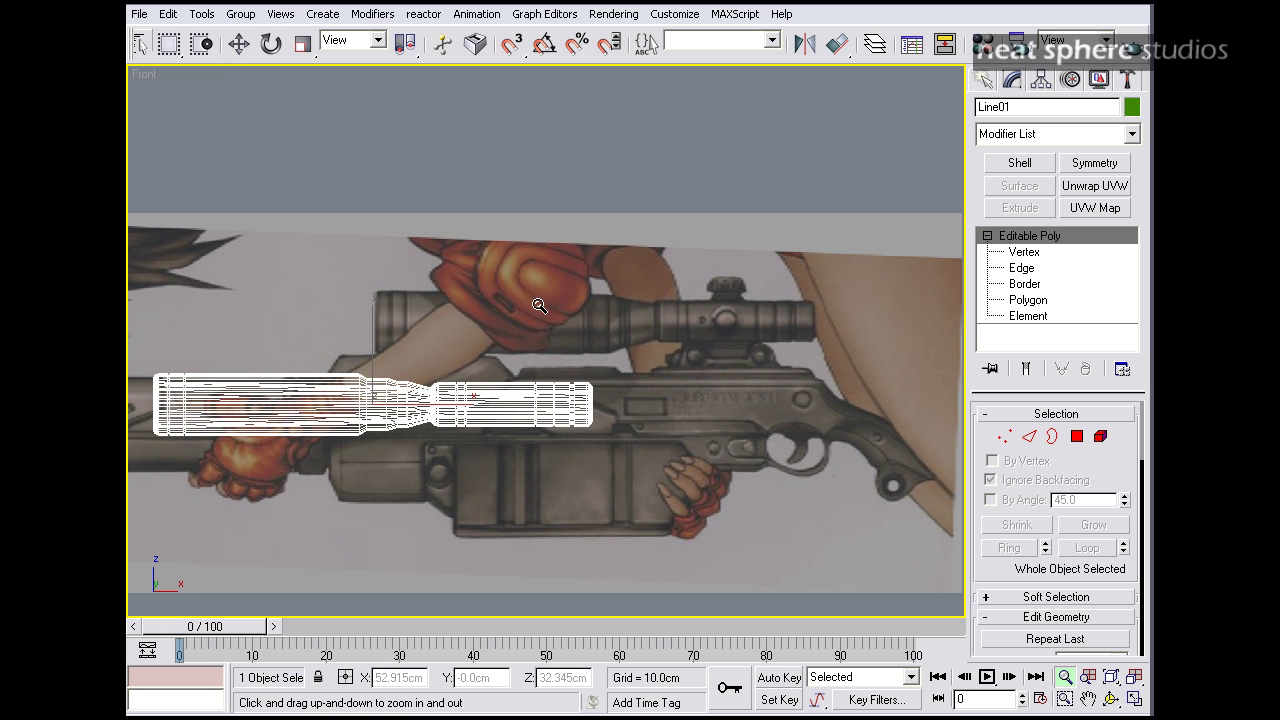
right_click(414, 356)
left_click_drag(424, 382, 627, 297)
middle_click_drag(683, 387, 659, 381)
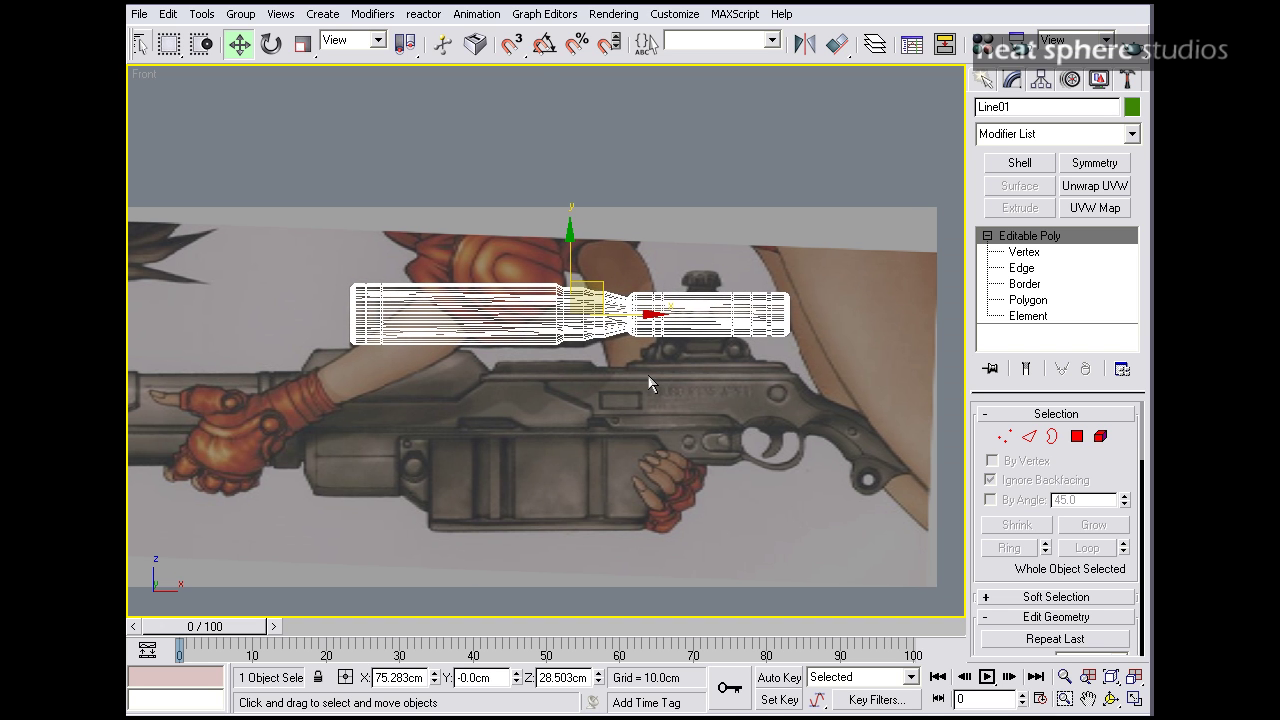
Step: Return to the full-size perspective view and select the entire tube as an element
key("alt+w")
scroll(738, 416, "up", 5)
key("alt+z")
left_click_drag(738, 416, 738, 450)
key("alt+w")
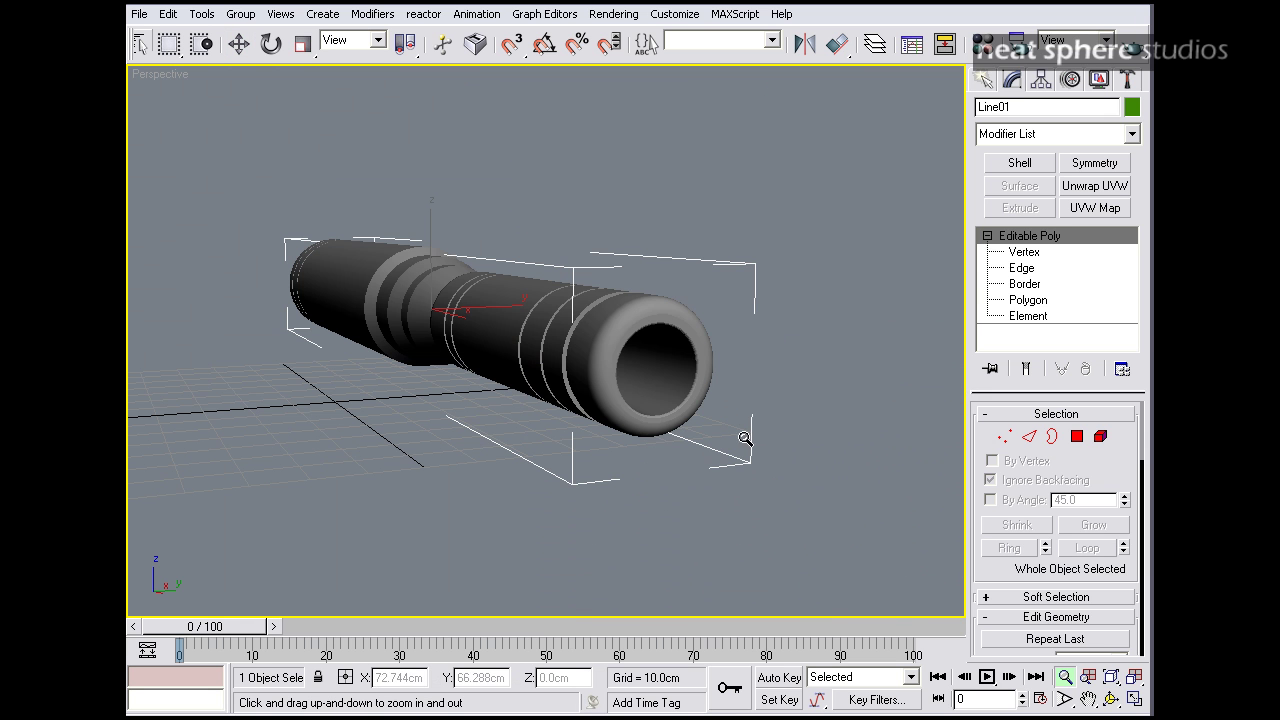
left_click(1103, 437)
key("w")
left_click(686, 266)
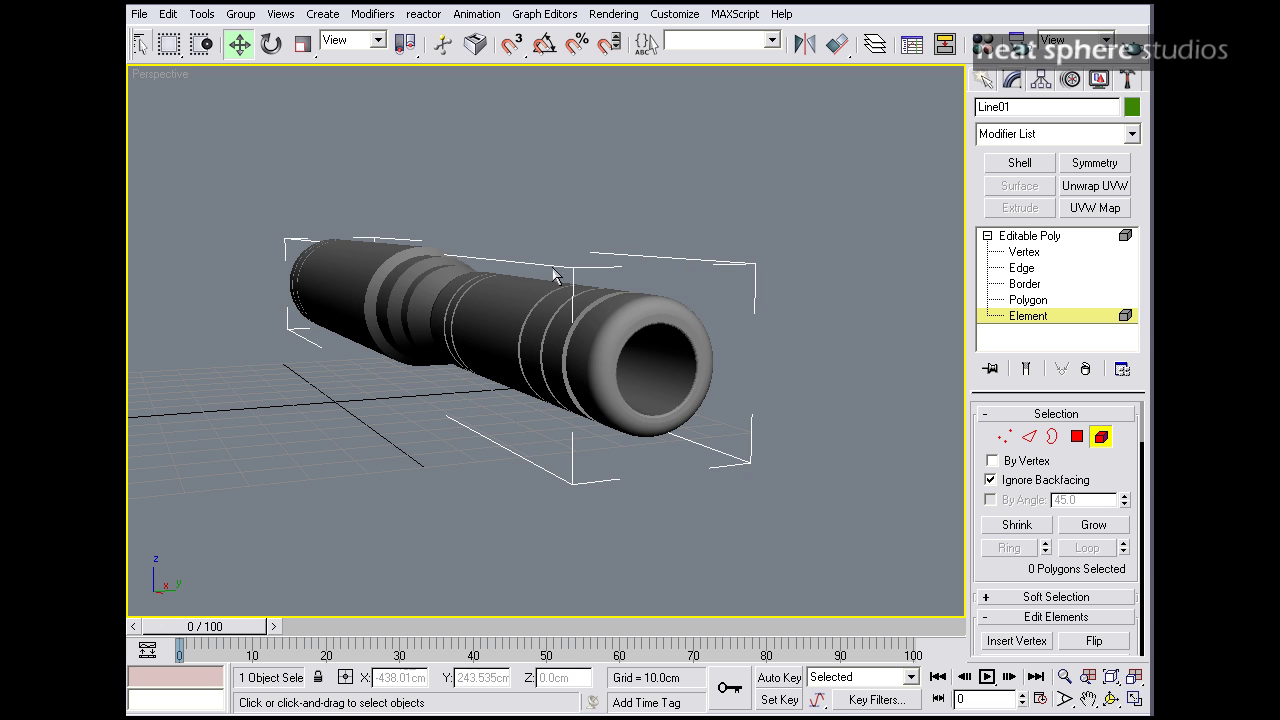
left_click(509, 300)
Step: Auto-smooth the selected element with a 45.0 threshold and leave element editing
middle_click_drag(566, 349, 691, 387, "alt")
scroll(980, 470, "down", 5)
scroll(980, 428, "down", 10)
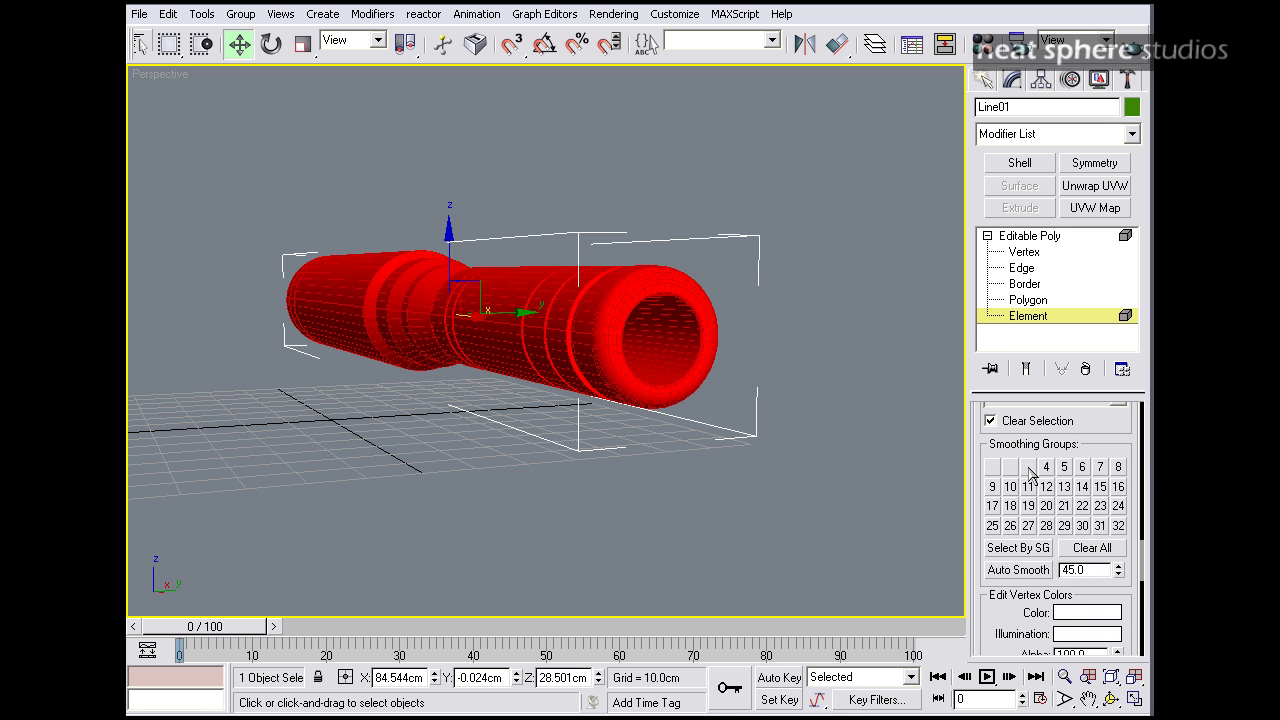
left_click(1018, 570)
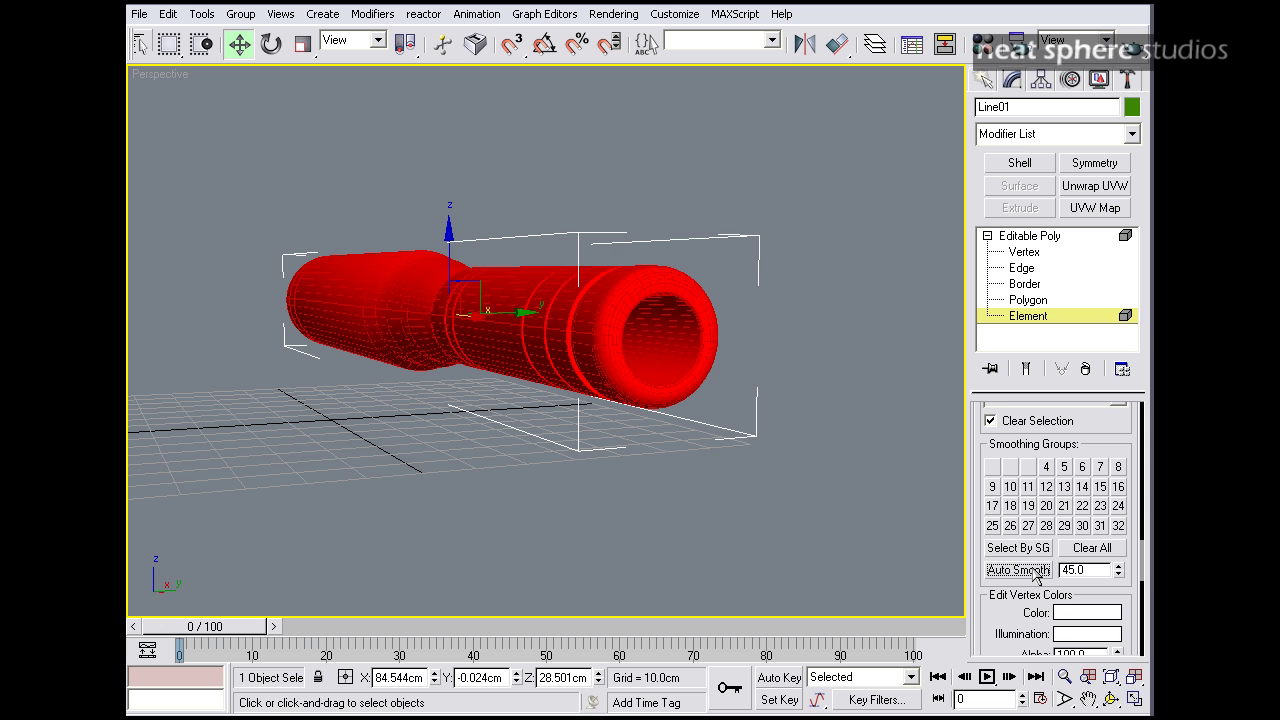
left_click(1028, 318)
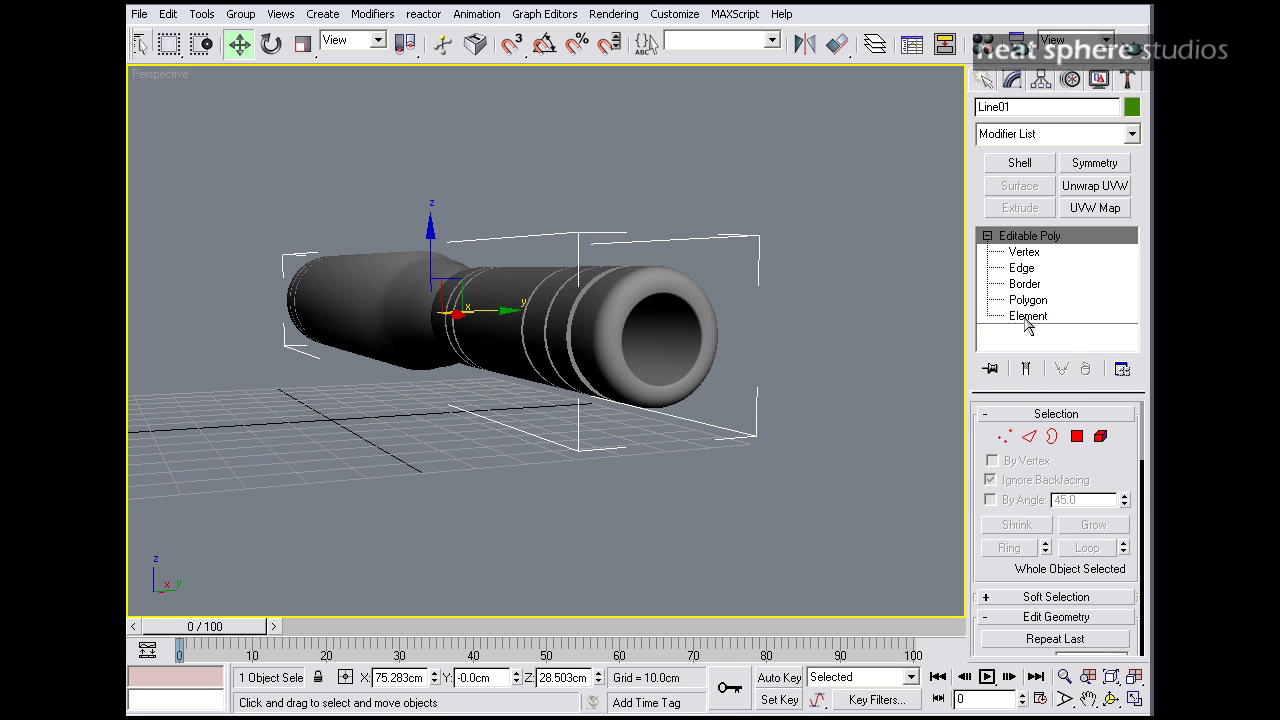
Step: View the smoothed scope from the side and examine the rendered rifle in gun_glass.bmp in Windows Picture and Fax Viewer
middle_click_drag(557, 418, 643, 443, "alt")
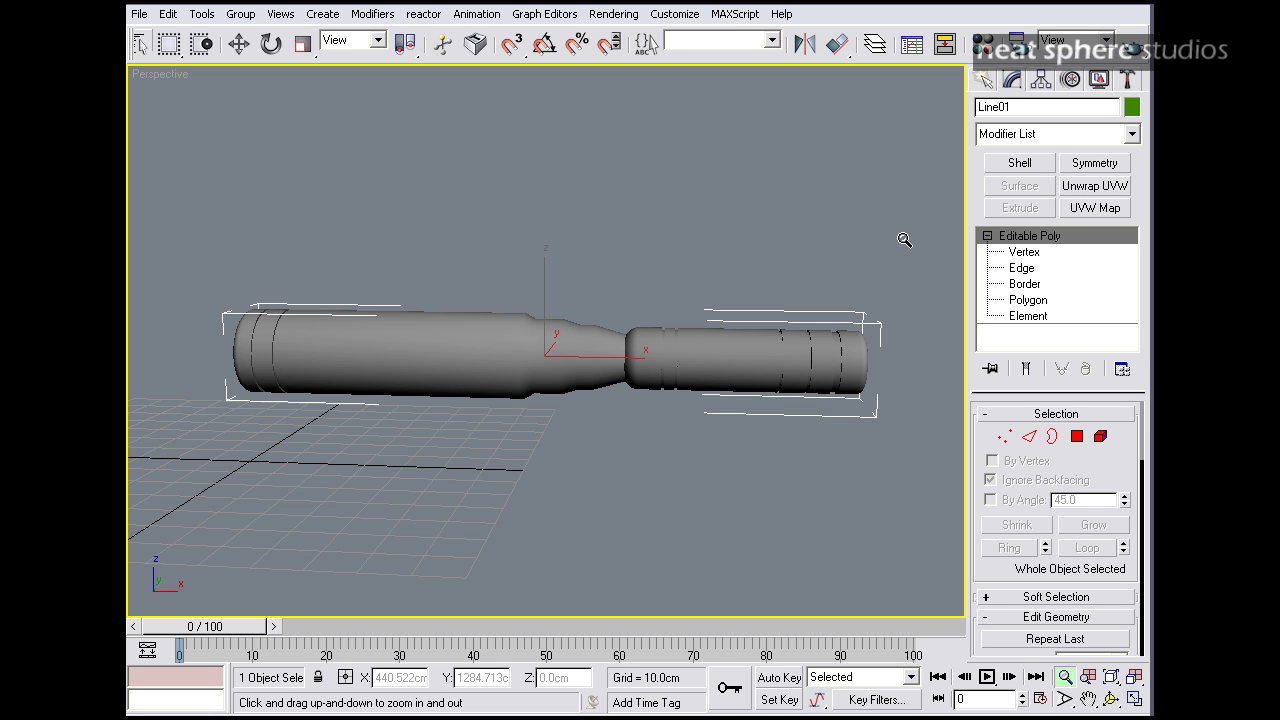
left_click_drag(1150, 222, 455, 184)
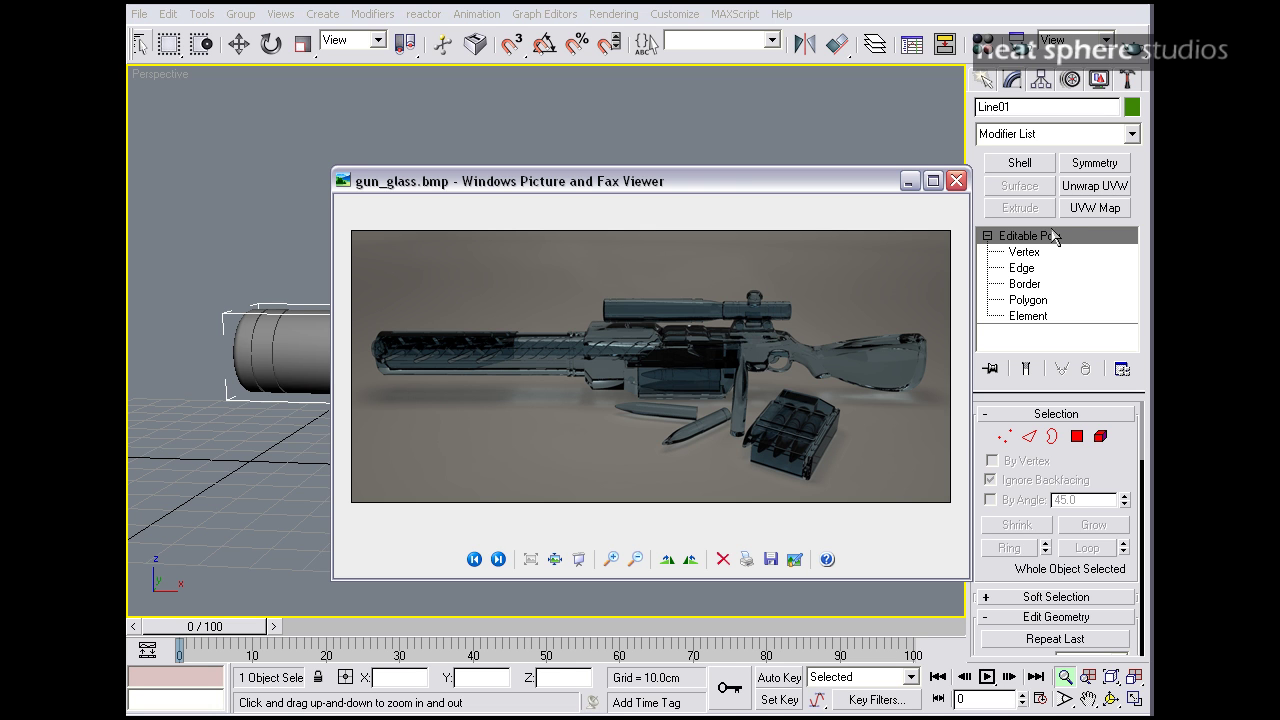
left_click_drag(799, 184, 776, 127)
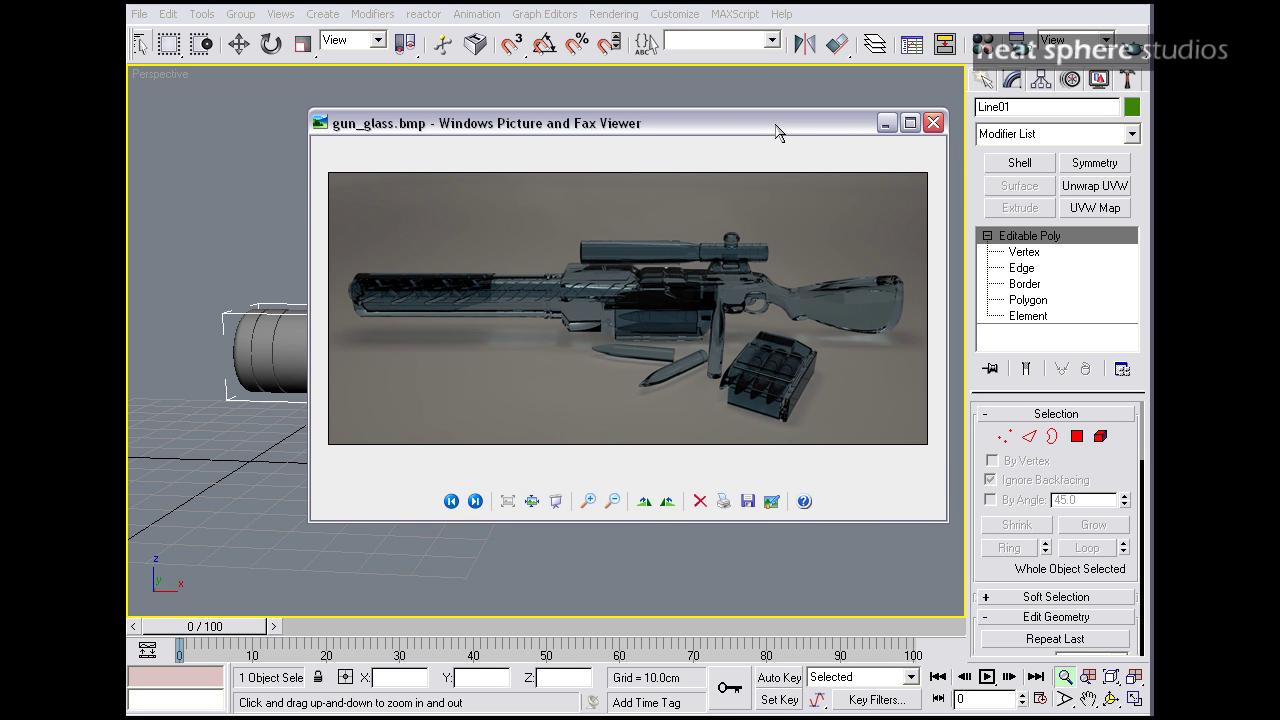